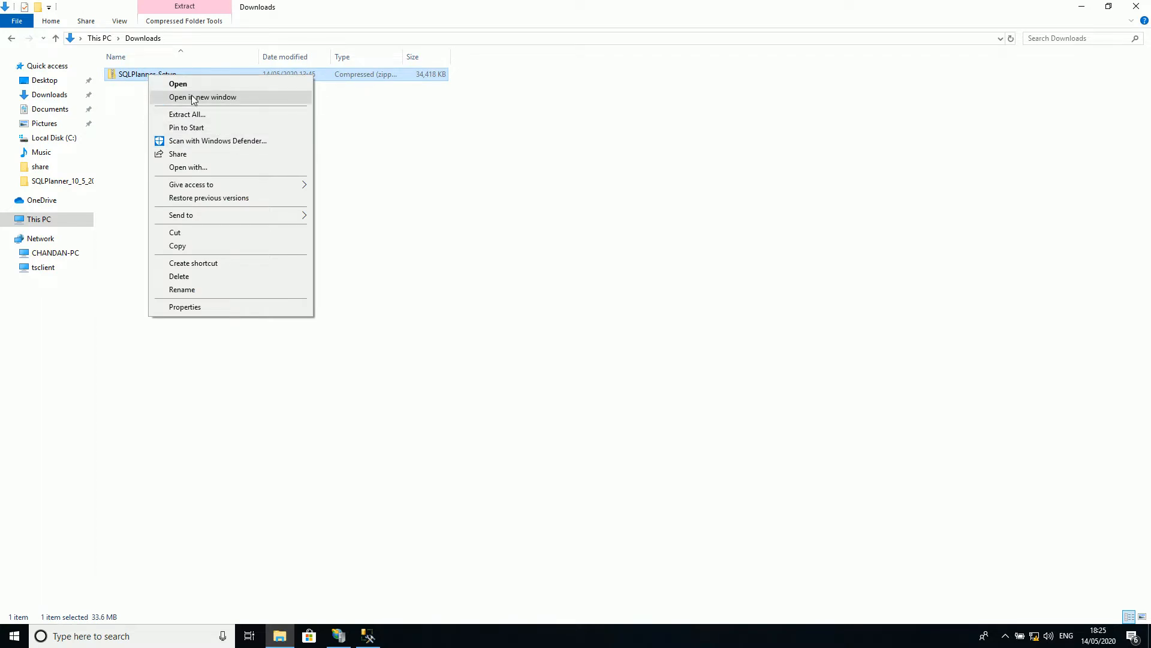
# Step: Extract the SQLPlanner_Setup archive into the SQLPlanner_Setup folder within Downloads
pyautogui.click(238, 115)
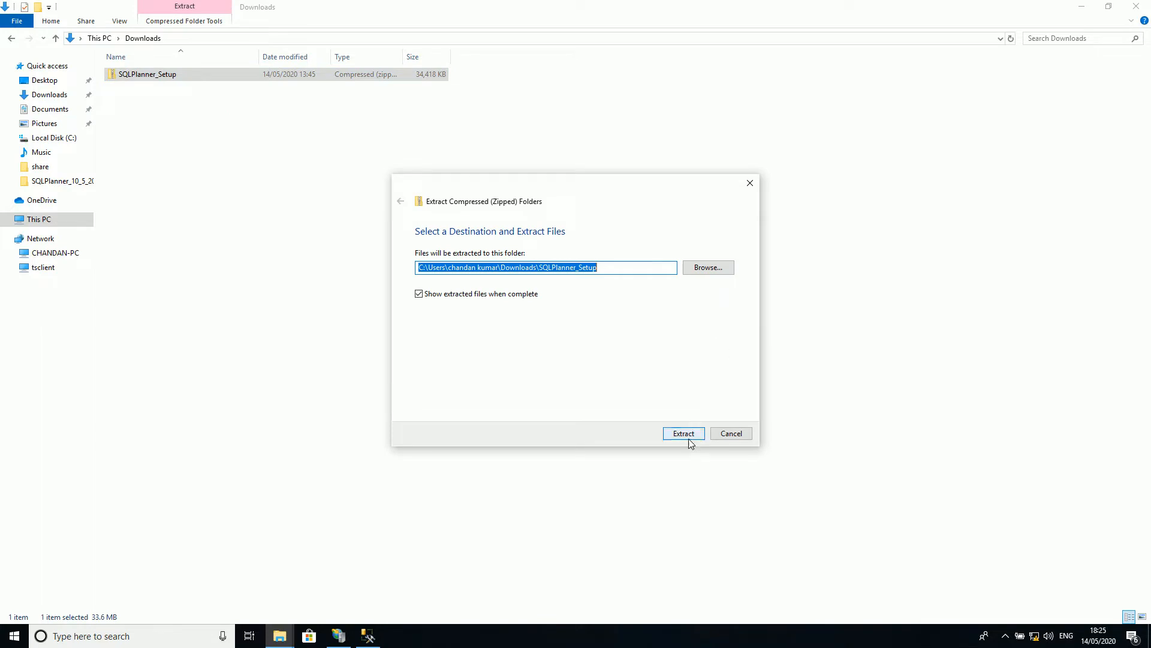
pyautogui.click(688, 437)
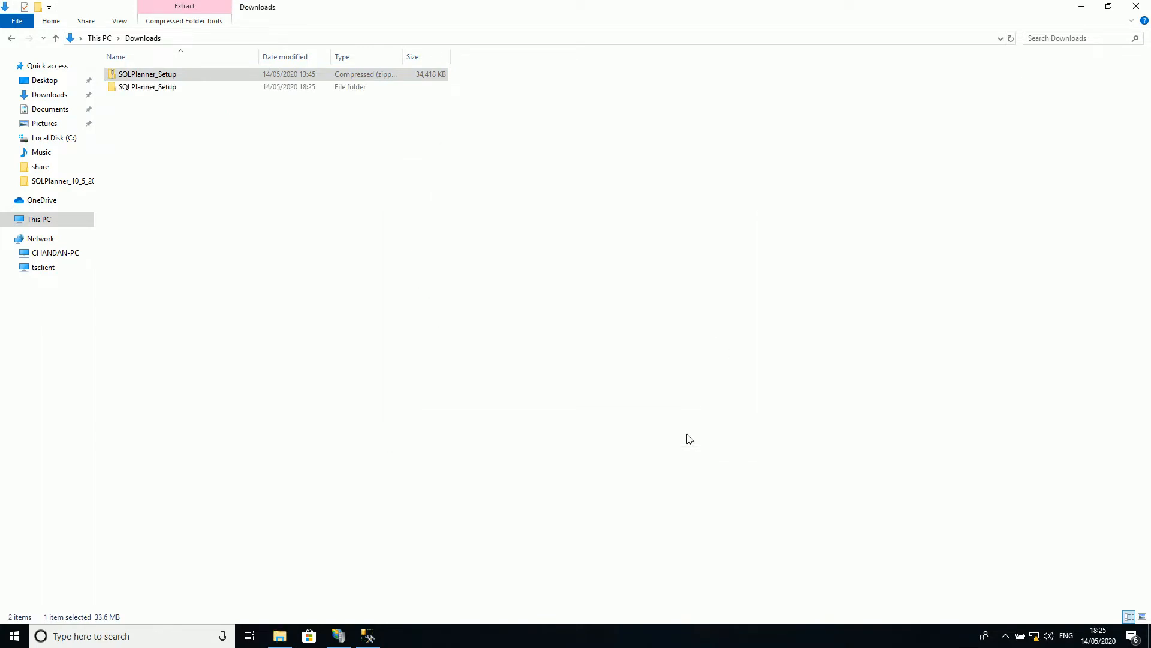
pyautogui.click(148, 118)
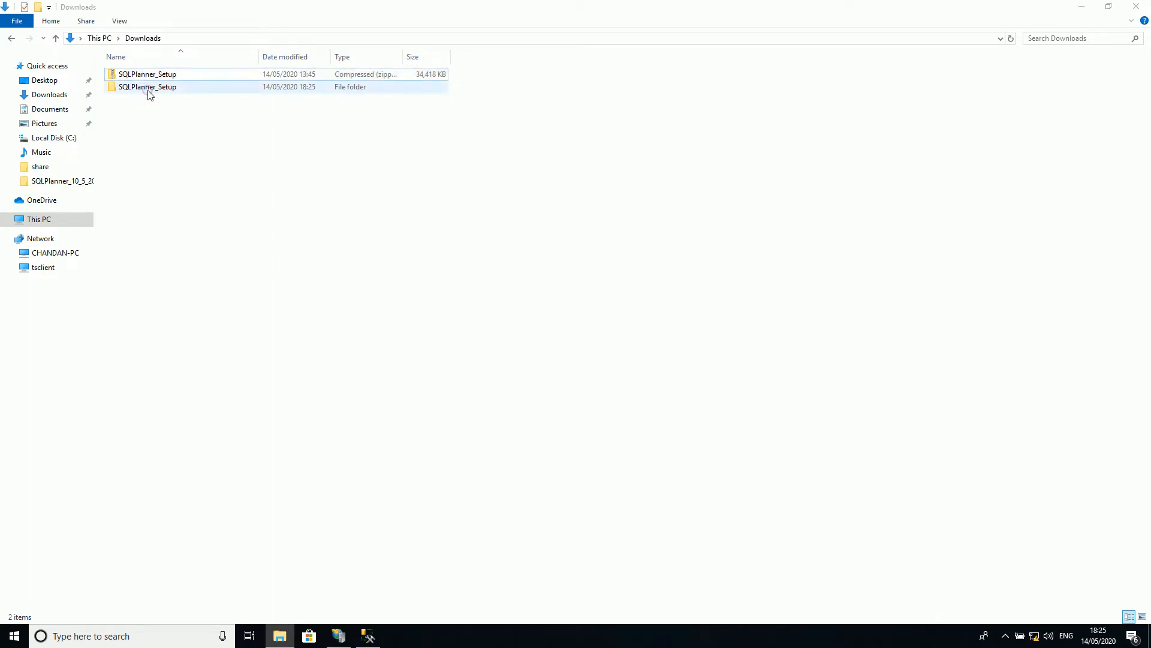
# Step: Launch the SQLPlannerSetup application from the Setup subfolder of the extracted SQLPlanner_Setup folder
pyautogui.doubleClick(148, 90)
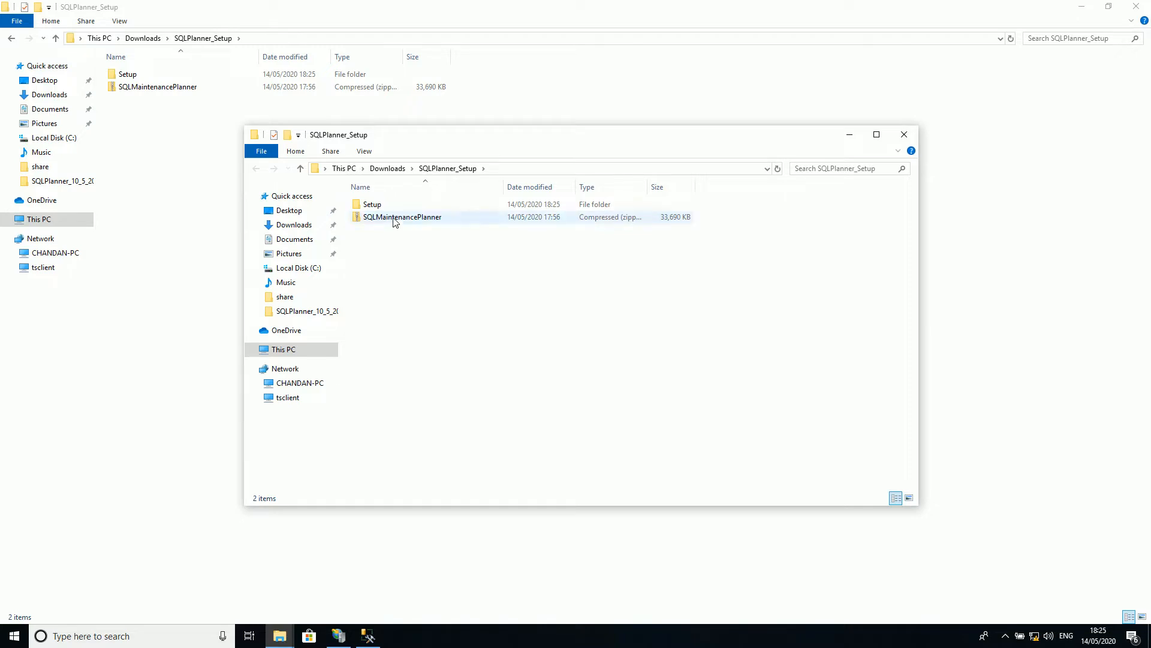
pyautogui.doubleClick(372, 204)
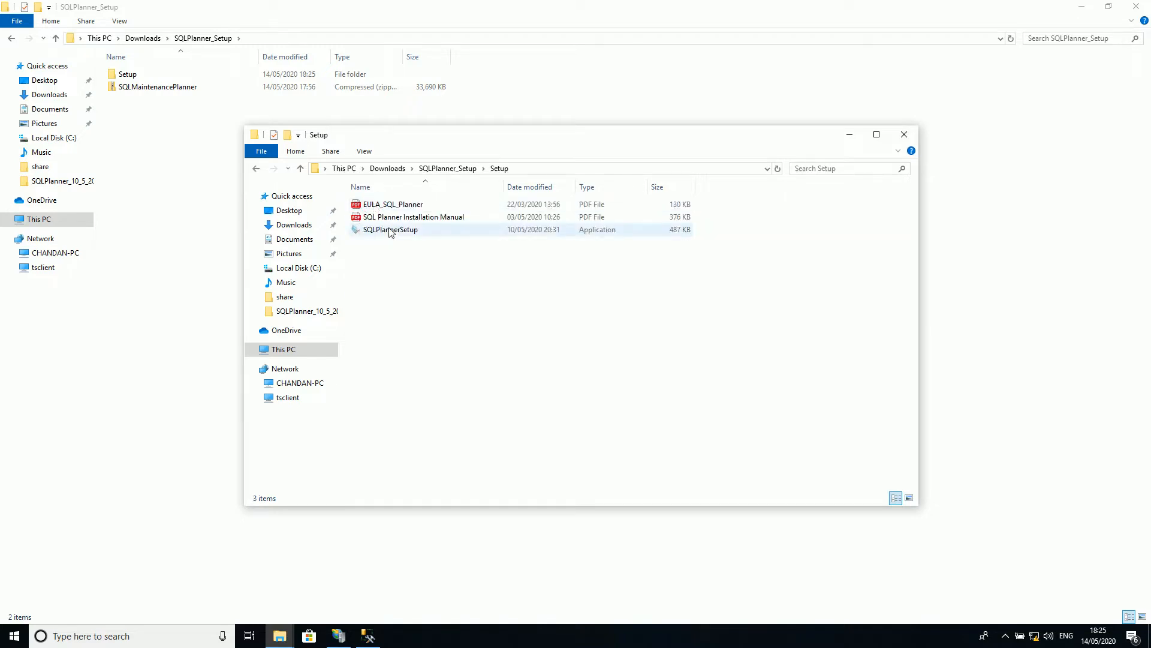
pyautogui.doubleClick(384, 230)
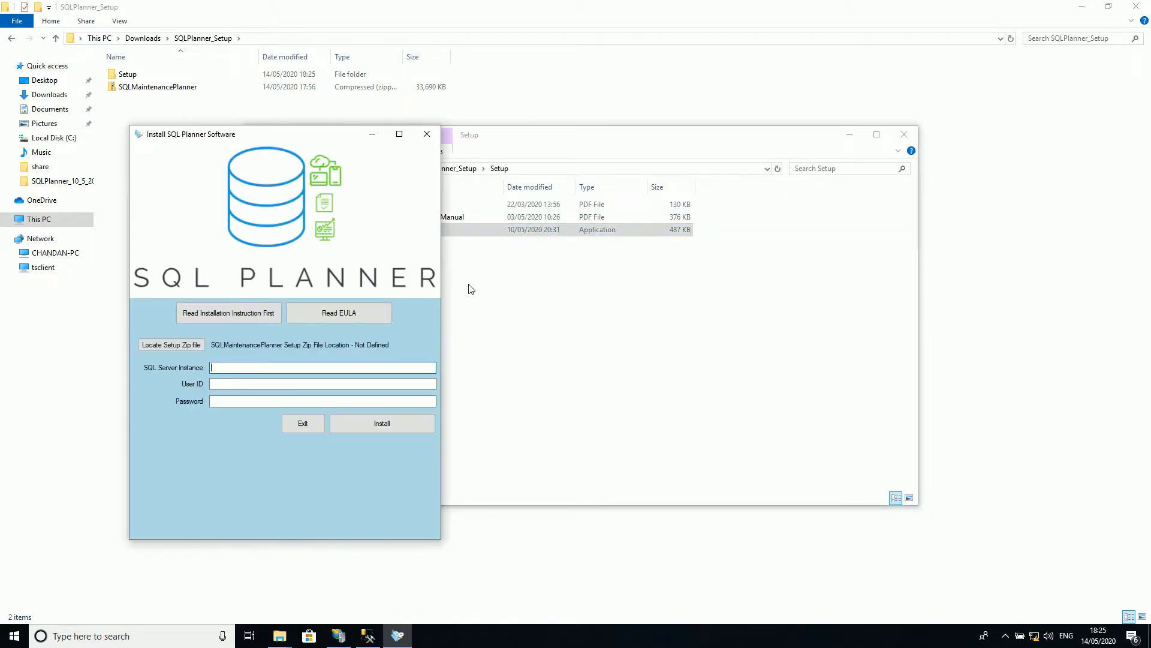
# Step: Open the installation instructions from the installer and examine the required components and the IIS installation steps
pyautogui.click(234, 315)
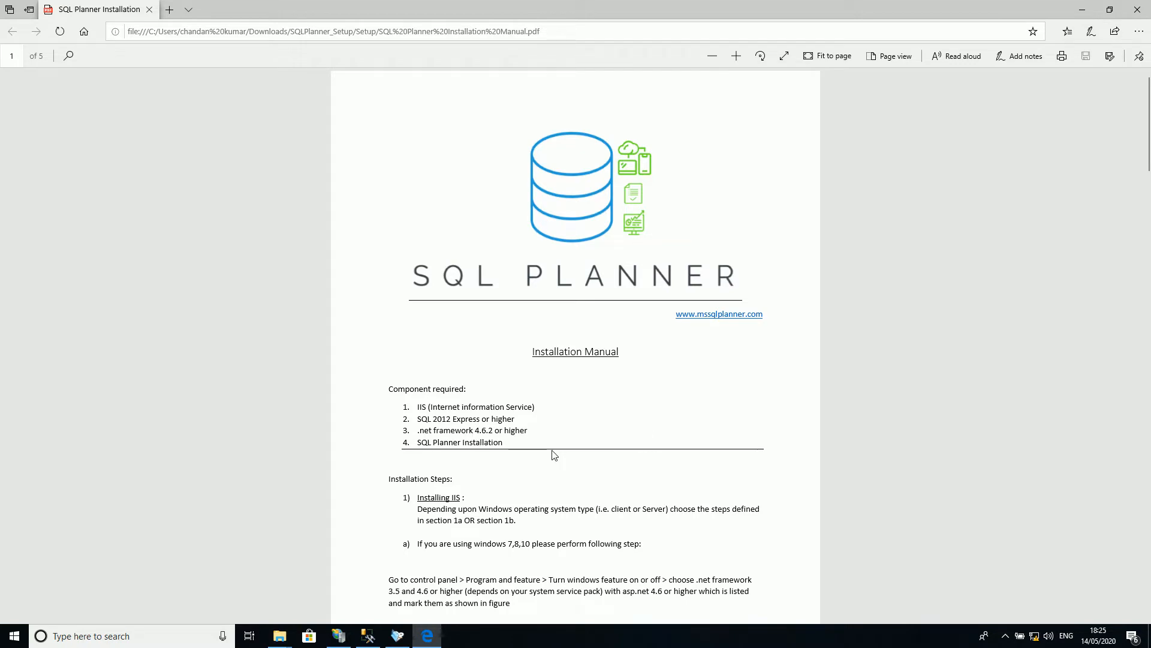
pyautogui.scroll(-4, 539, 457)
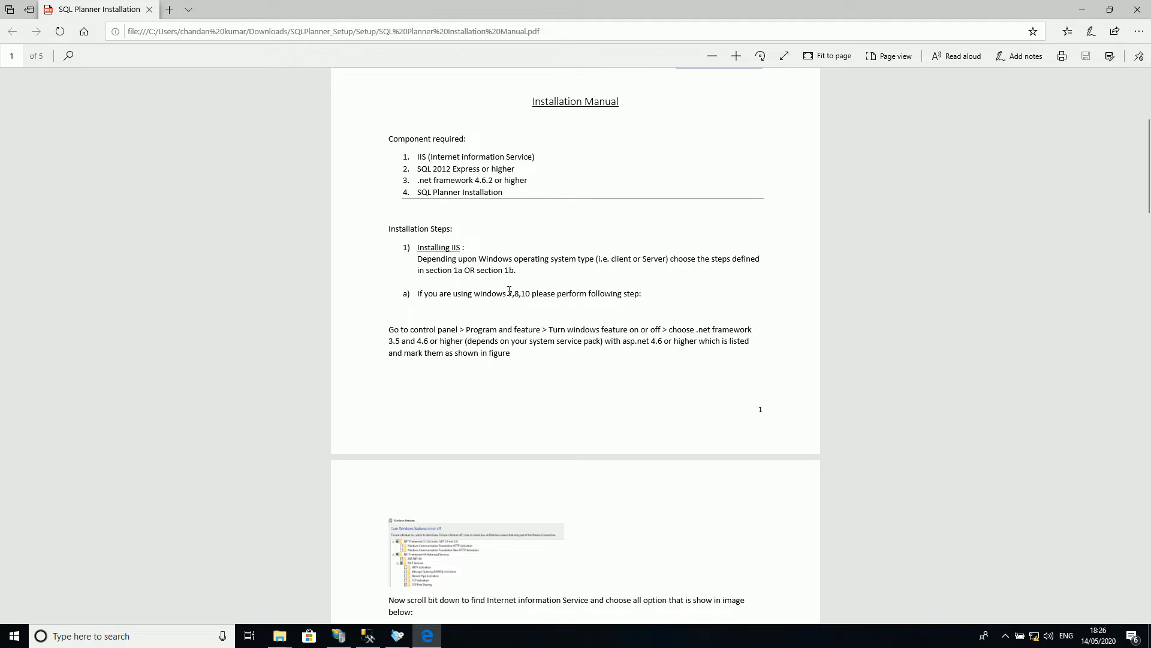
pyautogui.scroll(-8, 504, 395)
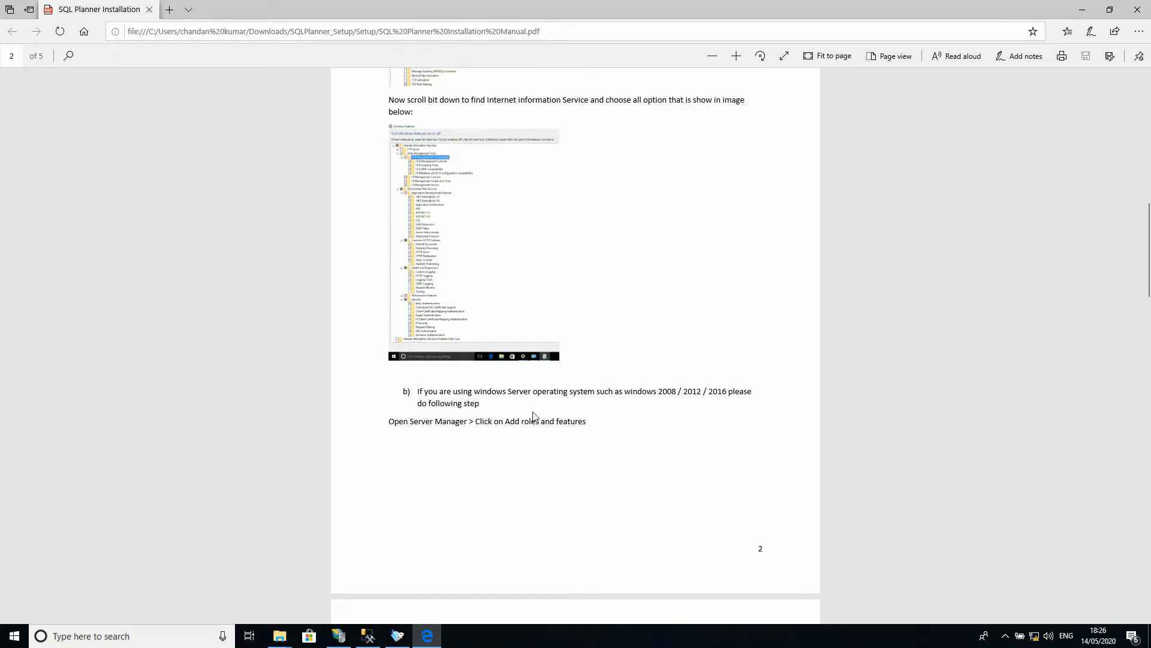
pyautogui.scroll(-7, 534, 416)
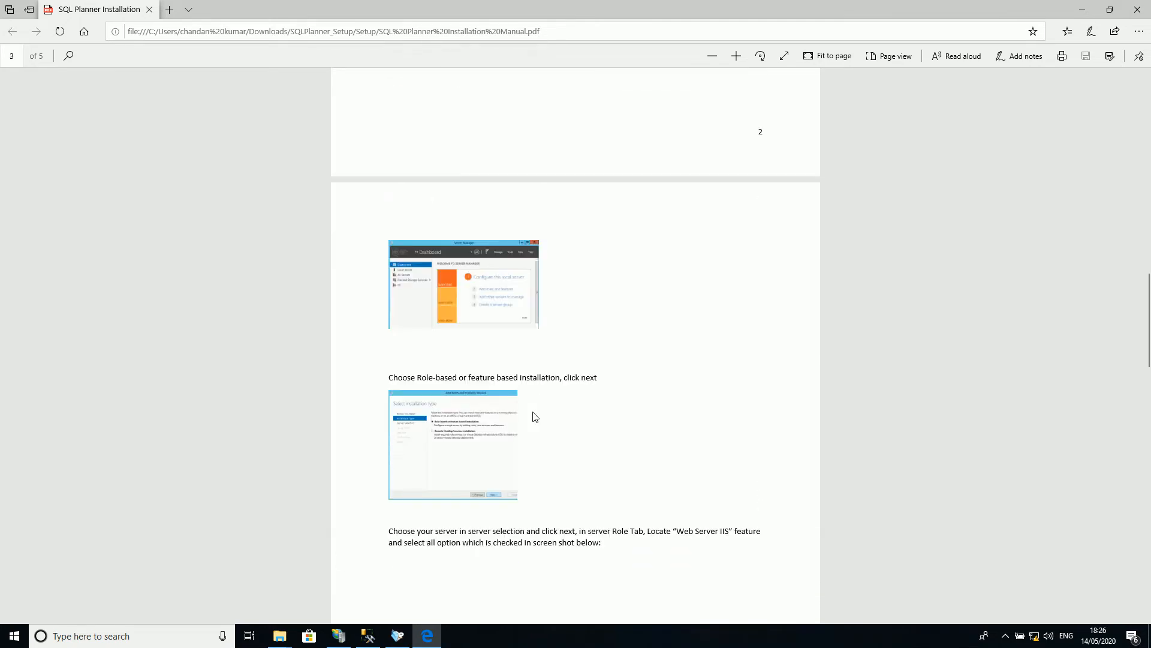
pyautogui.scroll(6, 535, 416)
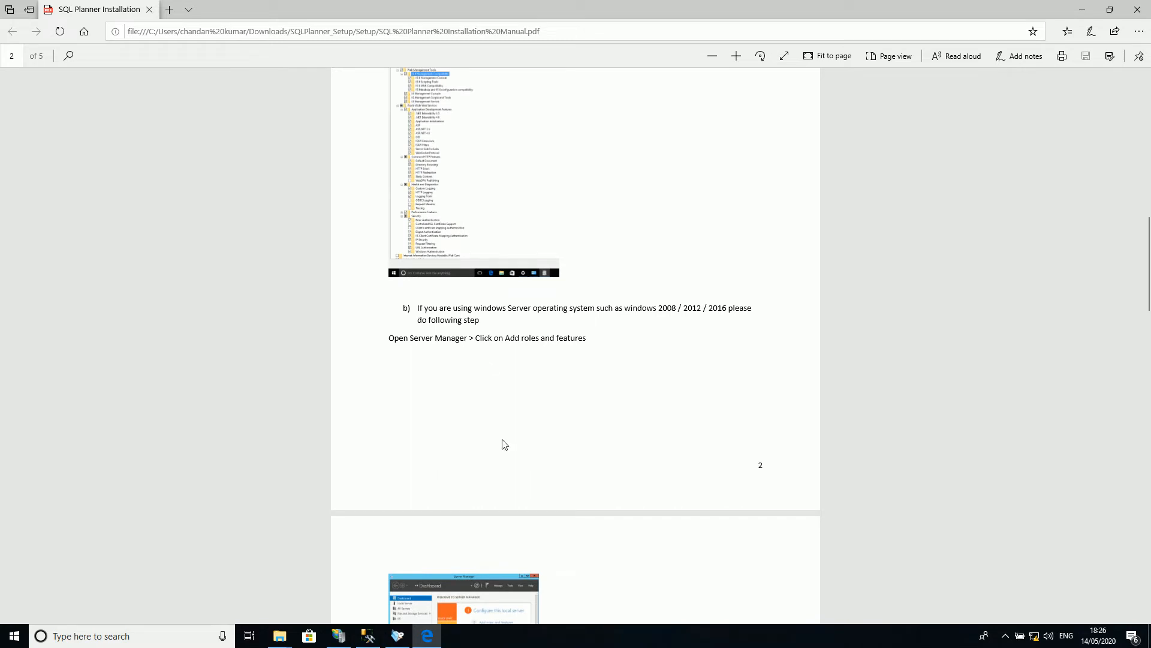
pyautogui.scroll(-12, 613, 466)
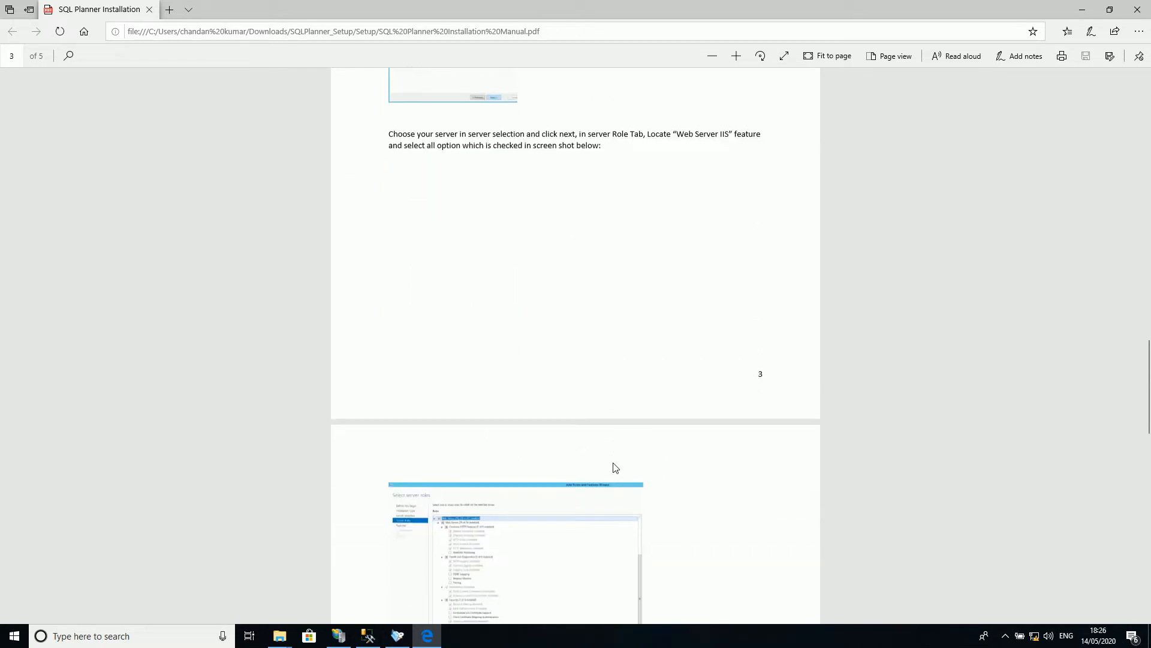
pyautogui.scroll(-3, 614, 467)
pyautogui.scroll(-5, 613, 468)
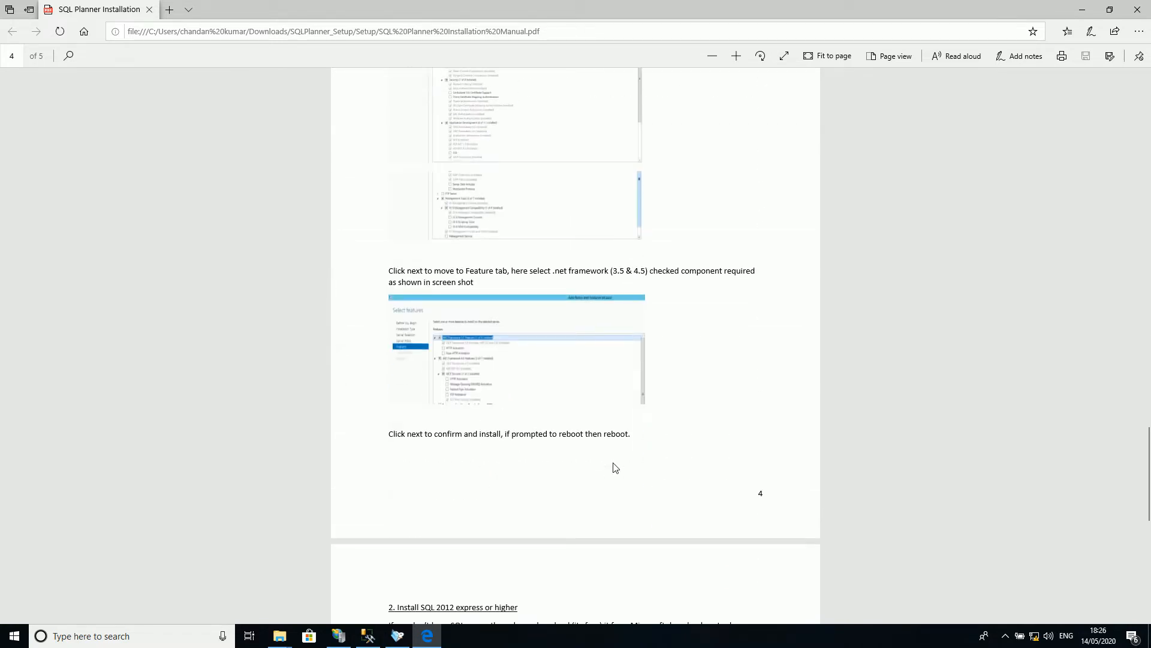
# Step: Load localhost in a new browser tab to check that IIS is running
pyautogui.click(170, 10)
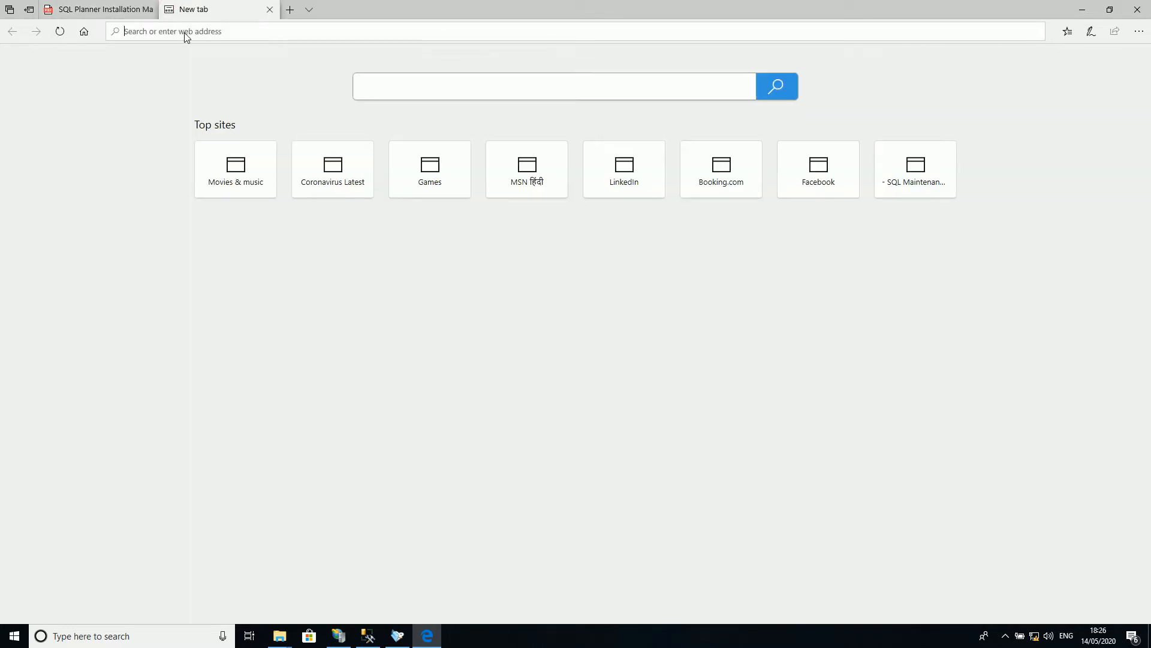
pyautogui.click(185, 32)
pyautogui.write('l')
pyautogui.press('End')
pyautogui.hotkey('shift', 'Left')
pyautogui.hotkey('shift', 'Left')
pyautogui.hotkey('shift', 'Left')
pyautogui.hotkey('shift', 'Left')
pyautogui.hotkey('shift', 'Left')
pyautogui.hotkey('shift', 'Left')
pyautogui.hotkey('shift', 'Left')
pyautogui.press('BackSpace')
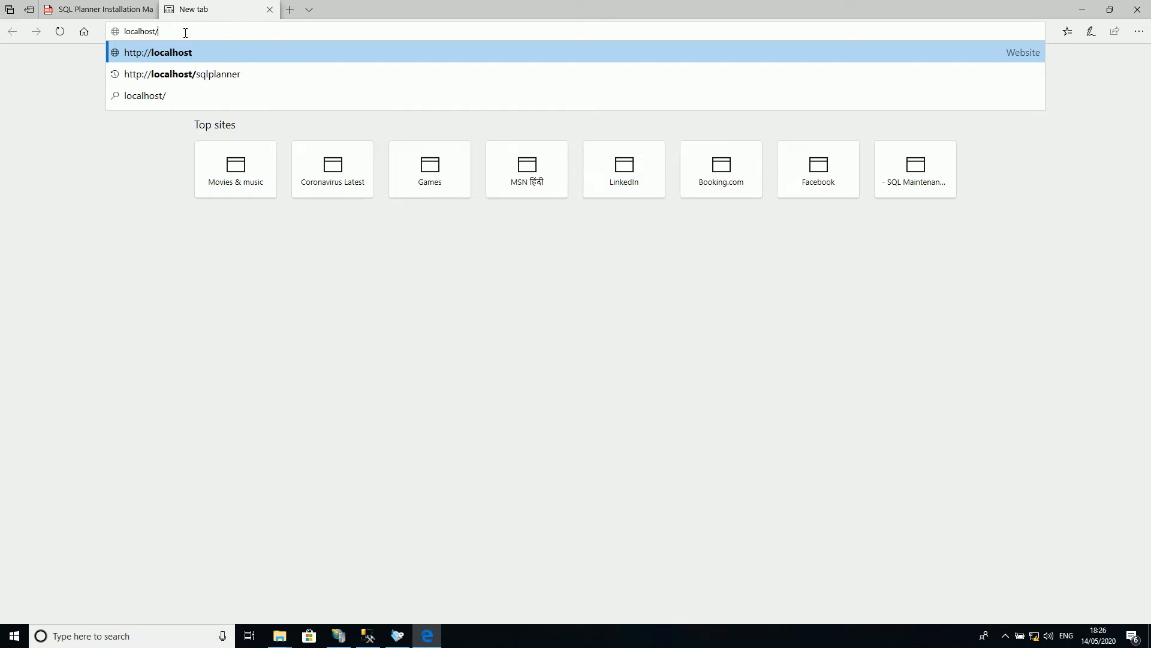
pyautogui.press('Return')
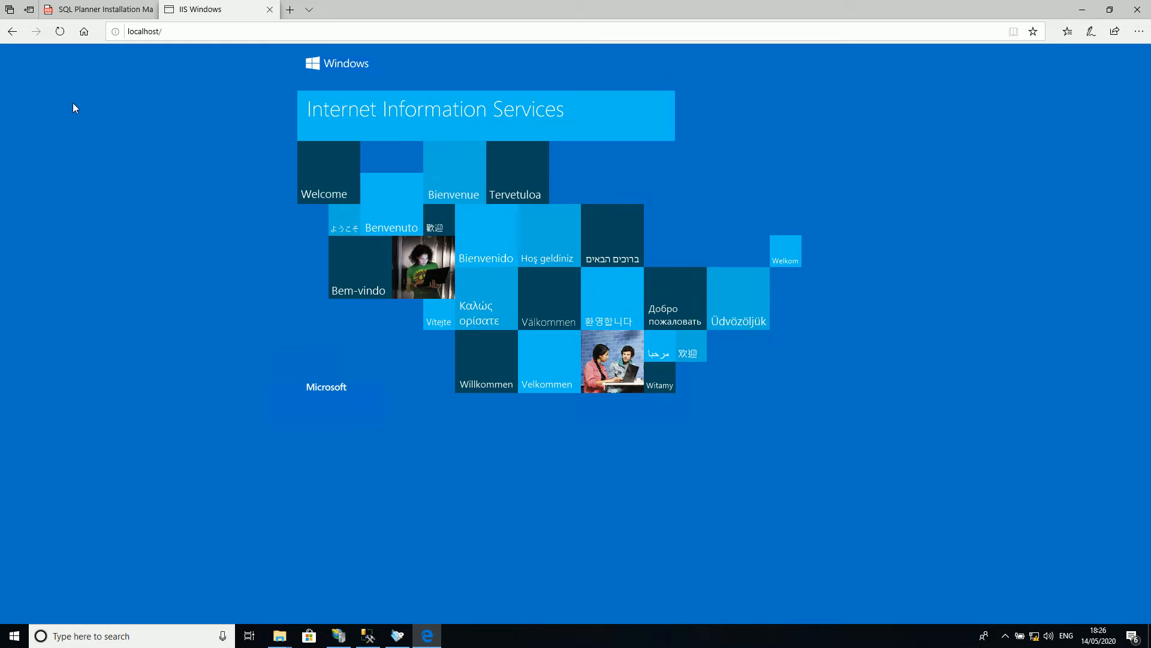
pyautogui.moveTo(106, 12)
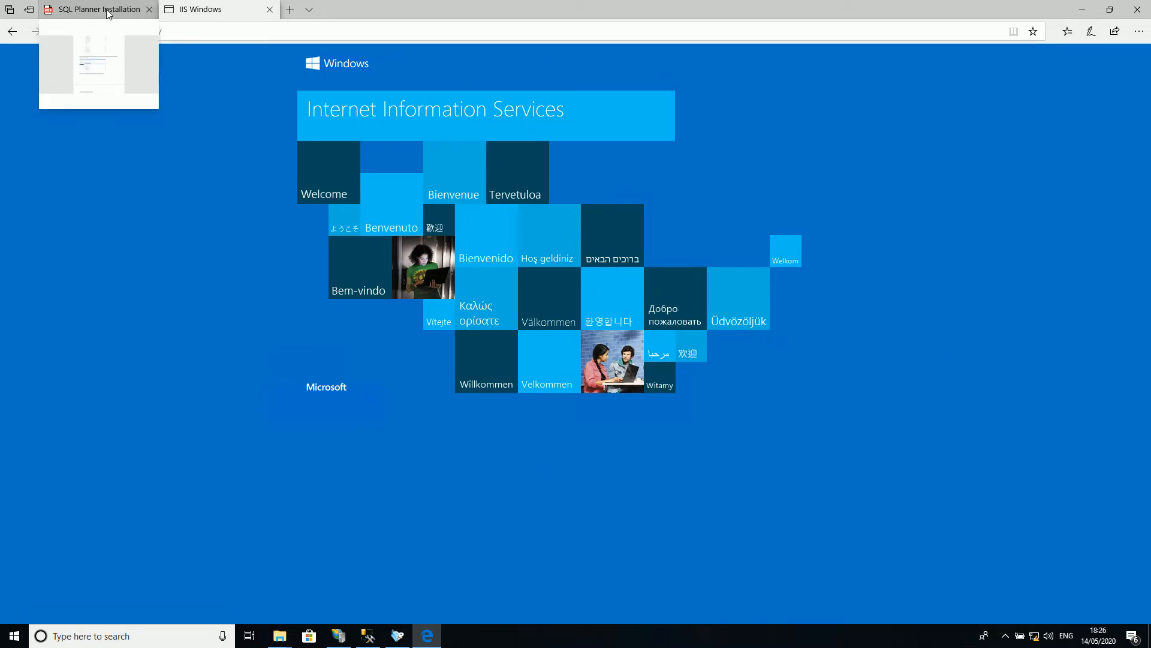
pyautogui.click(1085, 10)
pyautogui.click(674, 322)
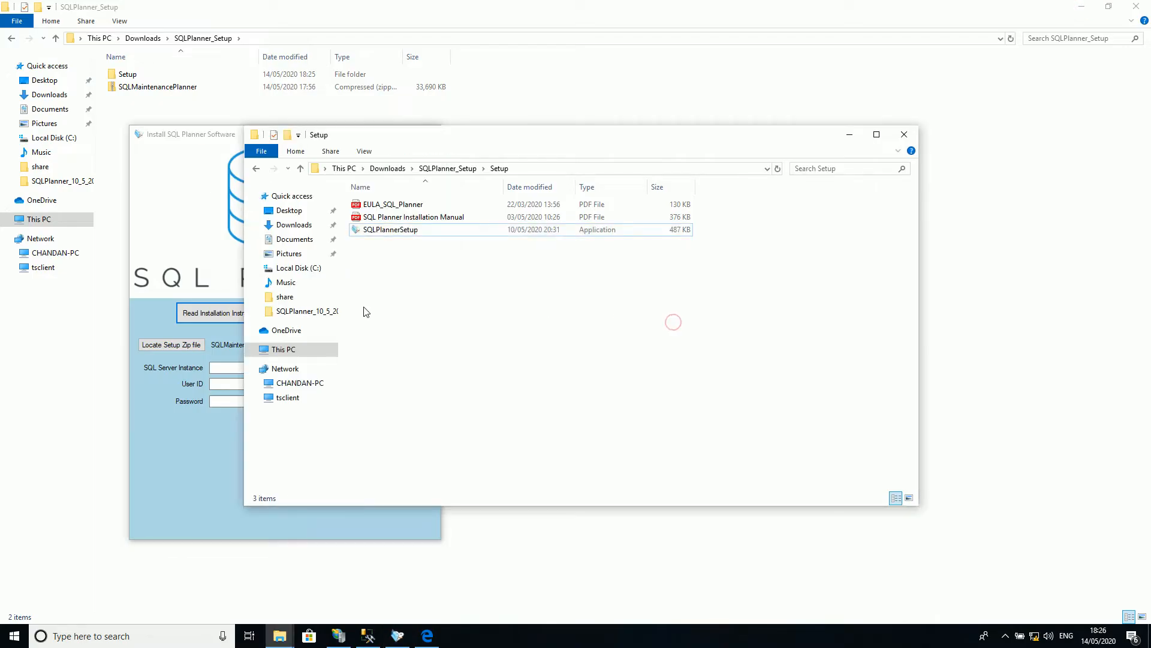
pyautogui.click(427, 635)
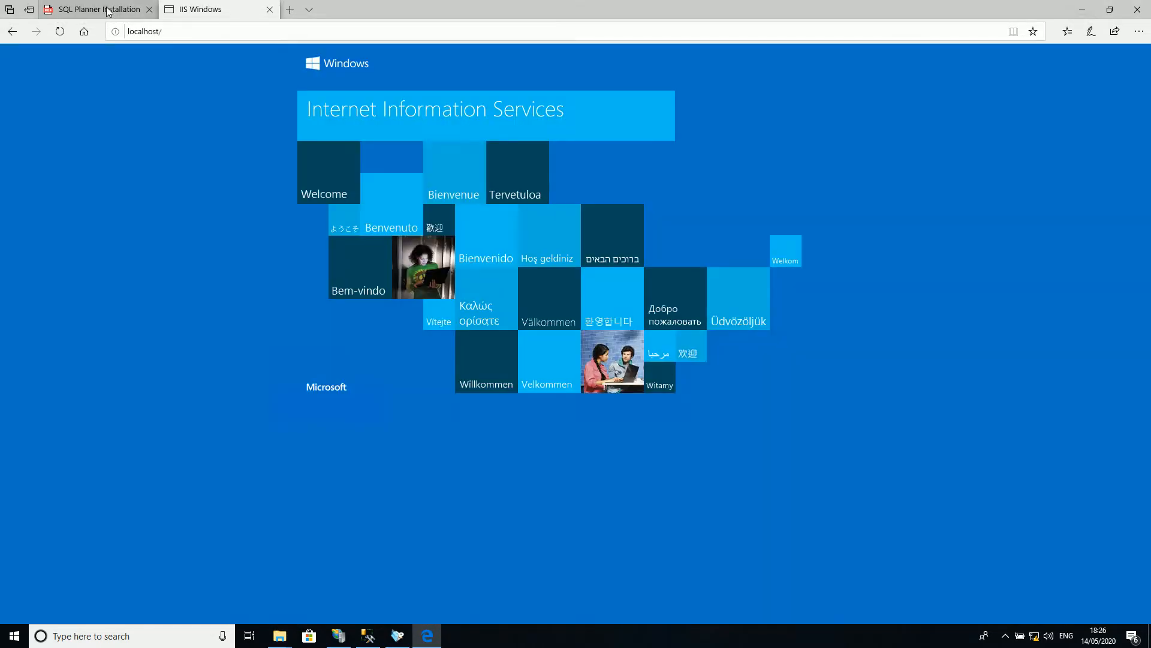
# Step: Review the required components on the installation manual's first page, and return to the SQL Planner installer window
pyautogui.click(106, 11)
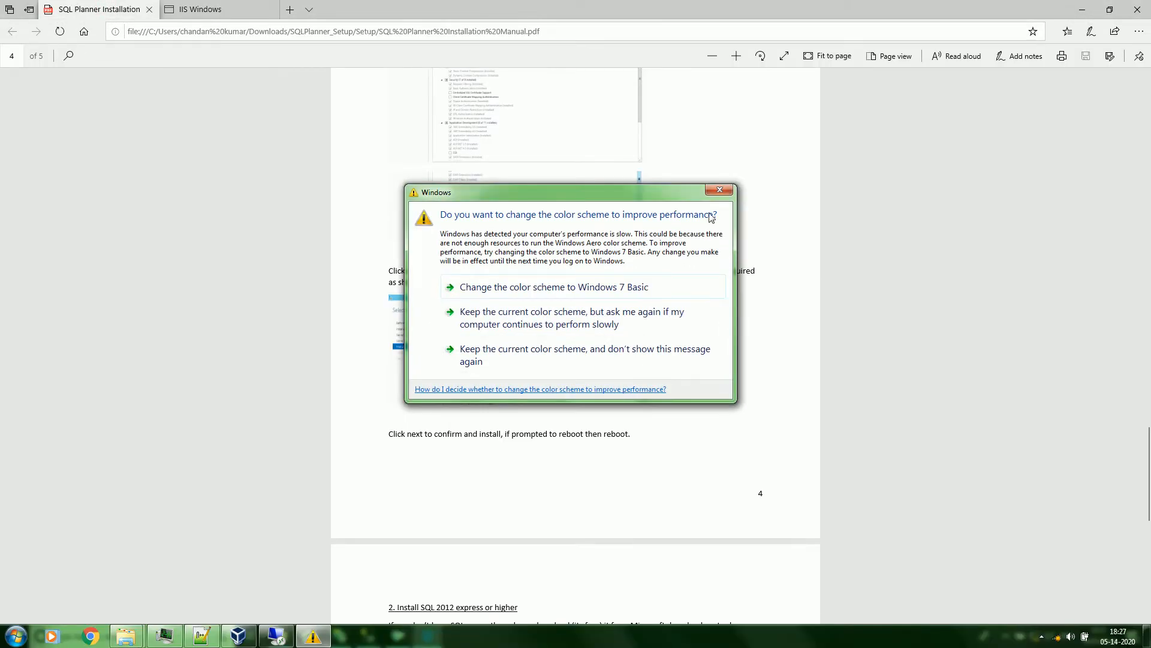
pyautogui.click(719, 190)
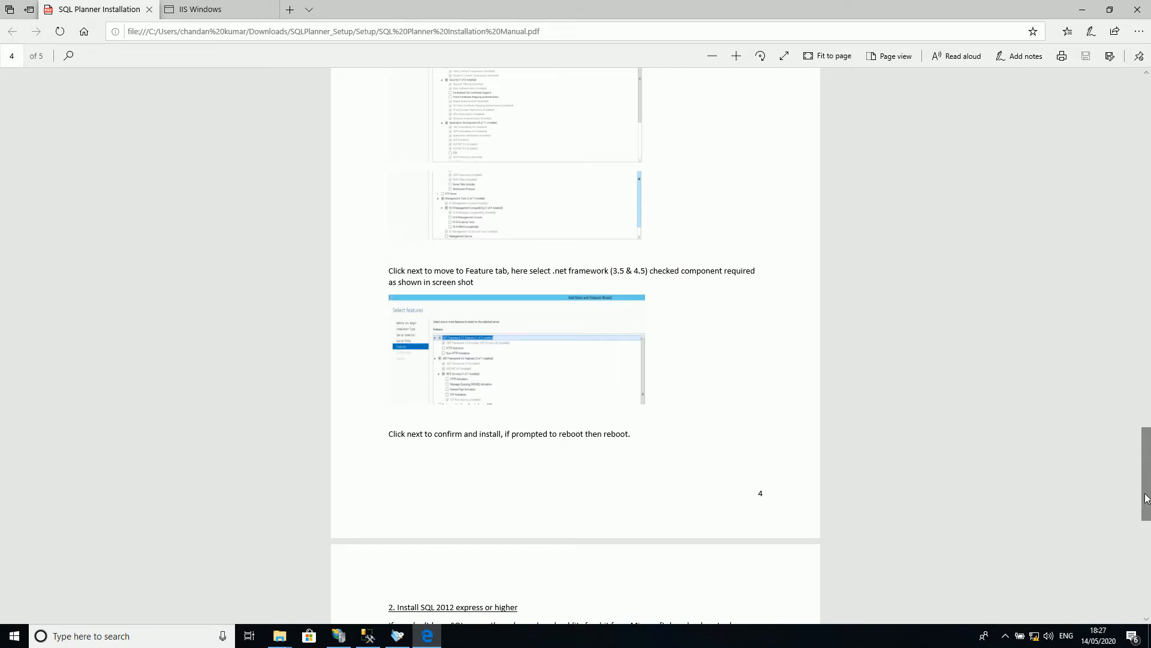
pyautogui.moveTo(1145, 498); pyautogui.dragTo(1143, 161)
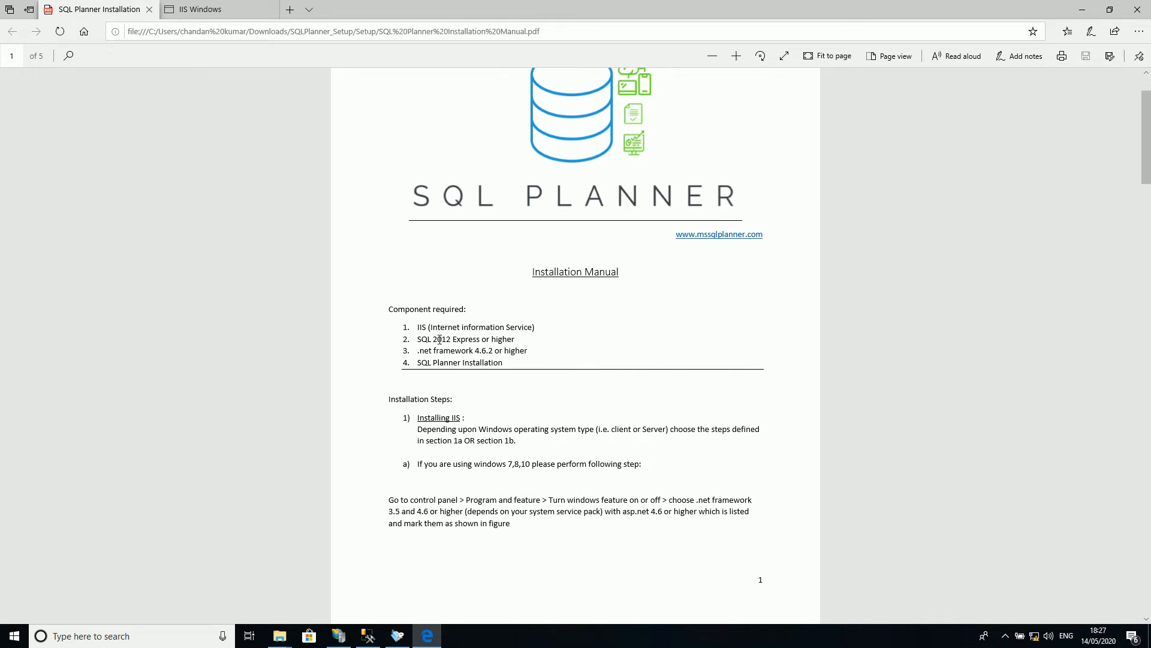
pyautogui.click(1082, 10)
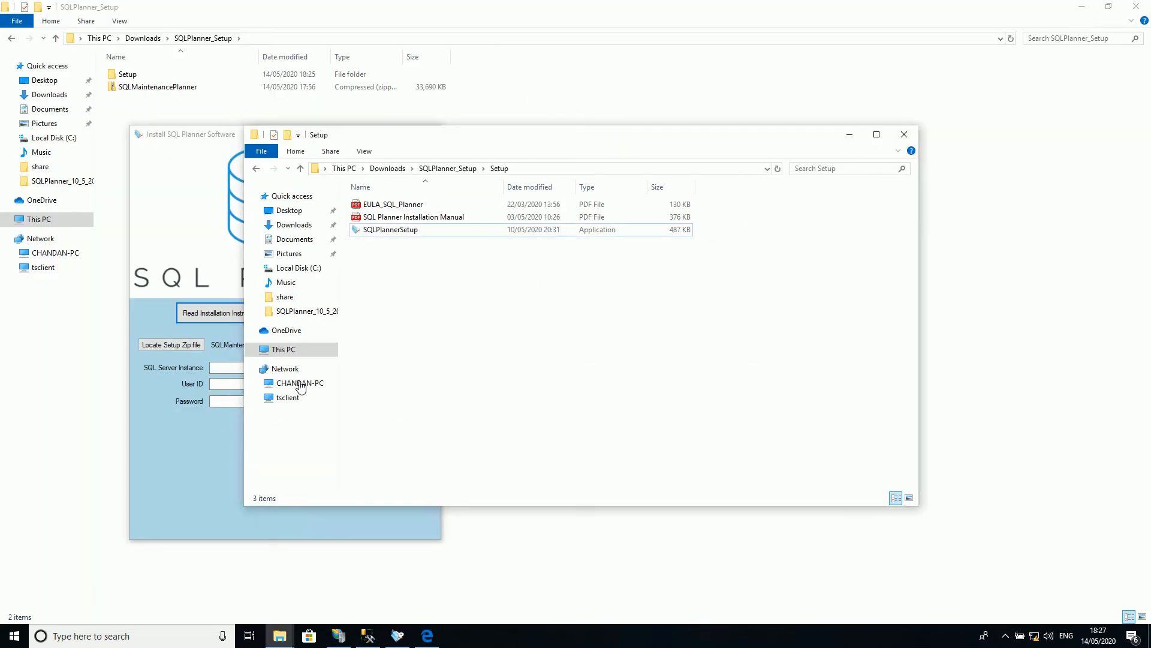
pyautogui.click(847, 136)
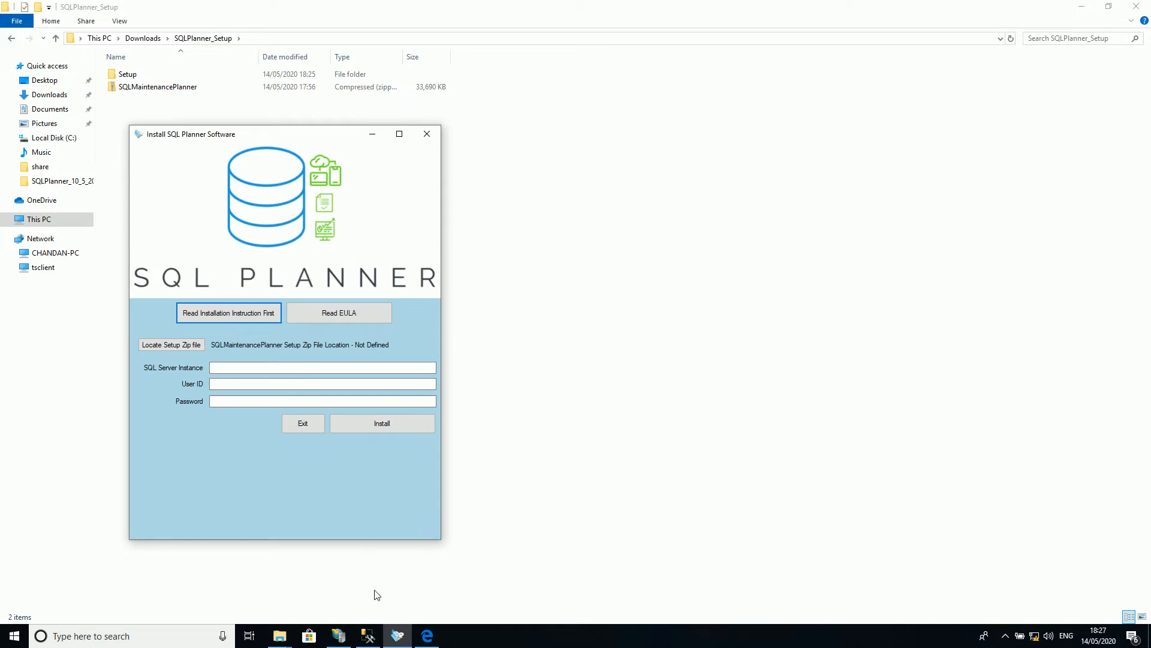
# Step: Copy the database engine's server name from the connection dialog in SQL Server Management Studio, without connecting
pyautogui.click(374, 639)
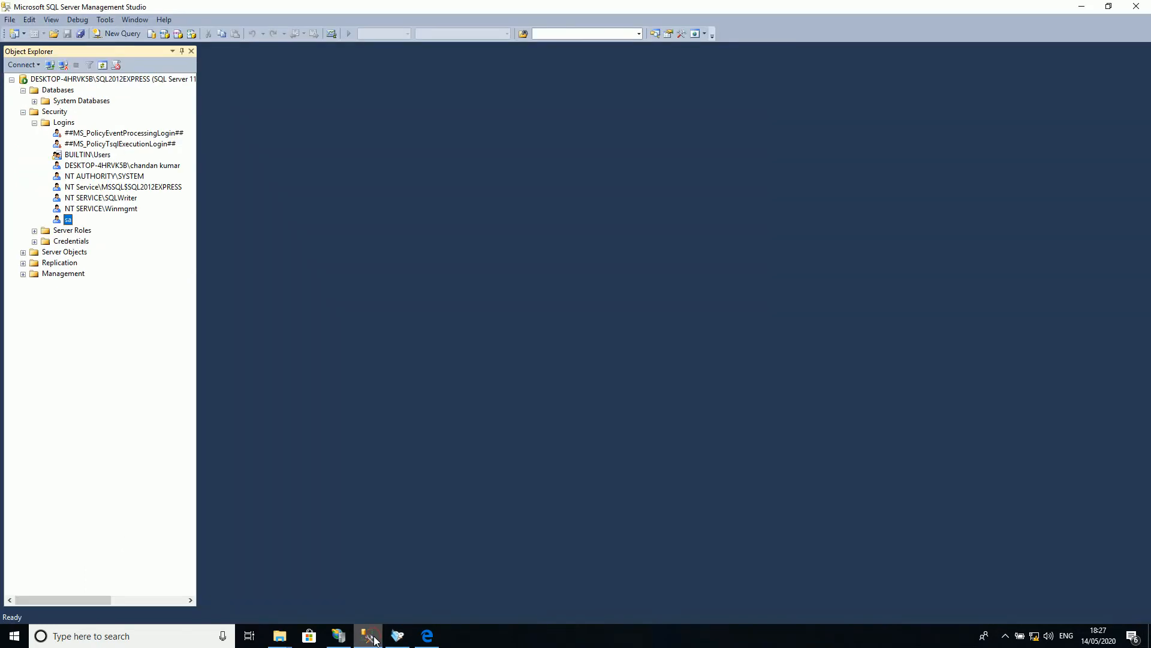
pyautogui.click(32, 67)
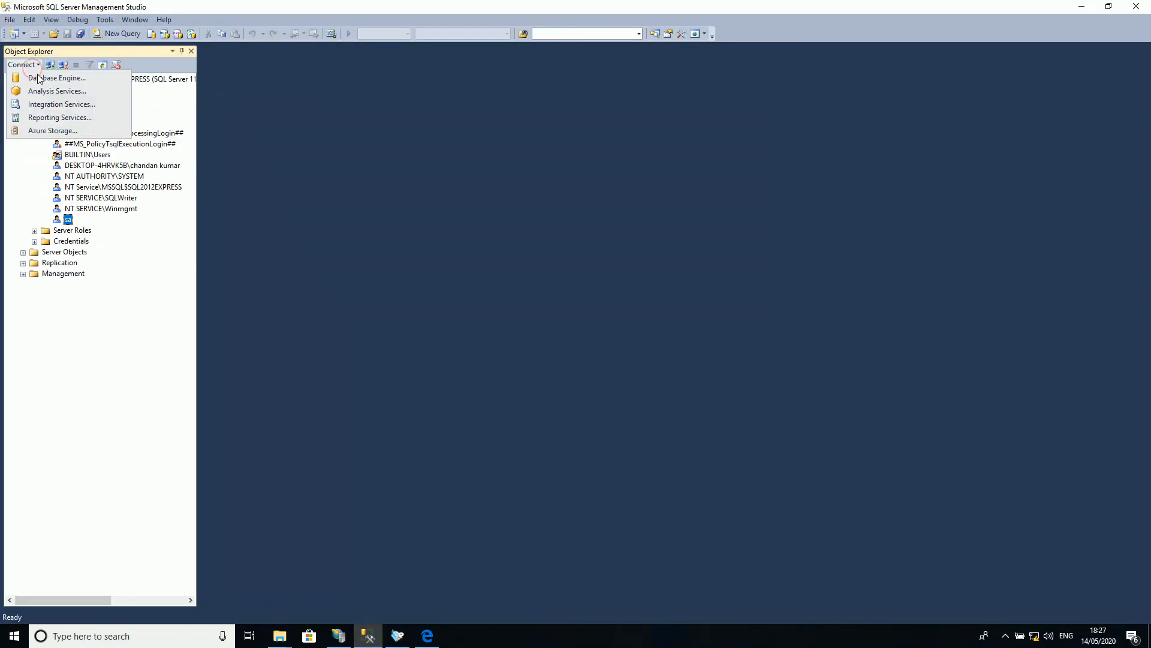
pyautogui.click(38, 78)
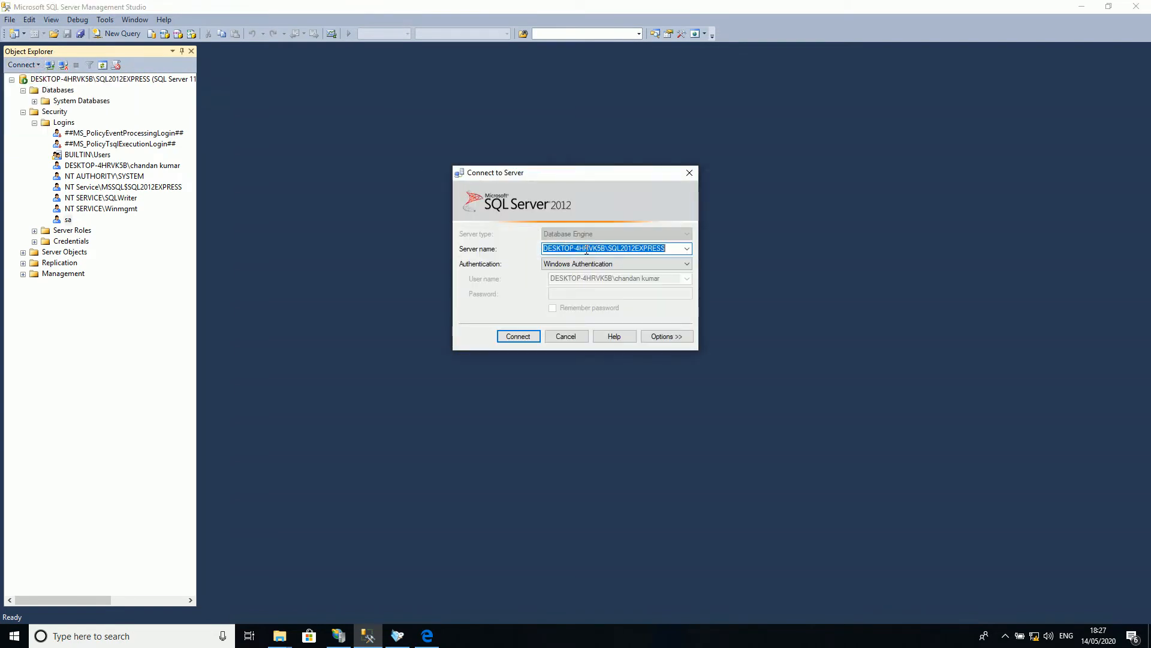
pyautogui.rightClick(587, 249)
pyautogui.click(617, 290)
pyautogui.click(565, 336)
pyautogui.click(1081, 7)
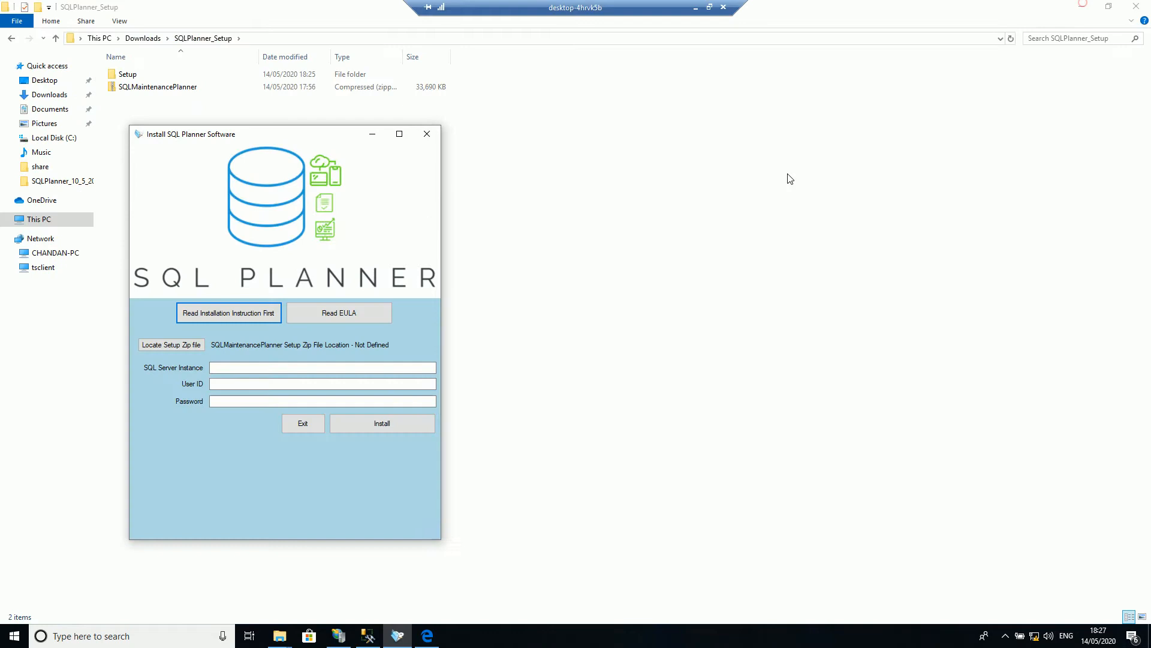
# Step: Fill in the installer's SQL Server Instance with DESKTOP-4HRVK5B\SQL2012EXPRESS, the User ID with sa, and the Password field
pyautogui.click(228, 368)
pyautogui.hotkey('ctrl', 'v')
pyautogui.click(236, 385)
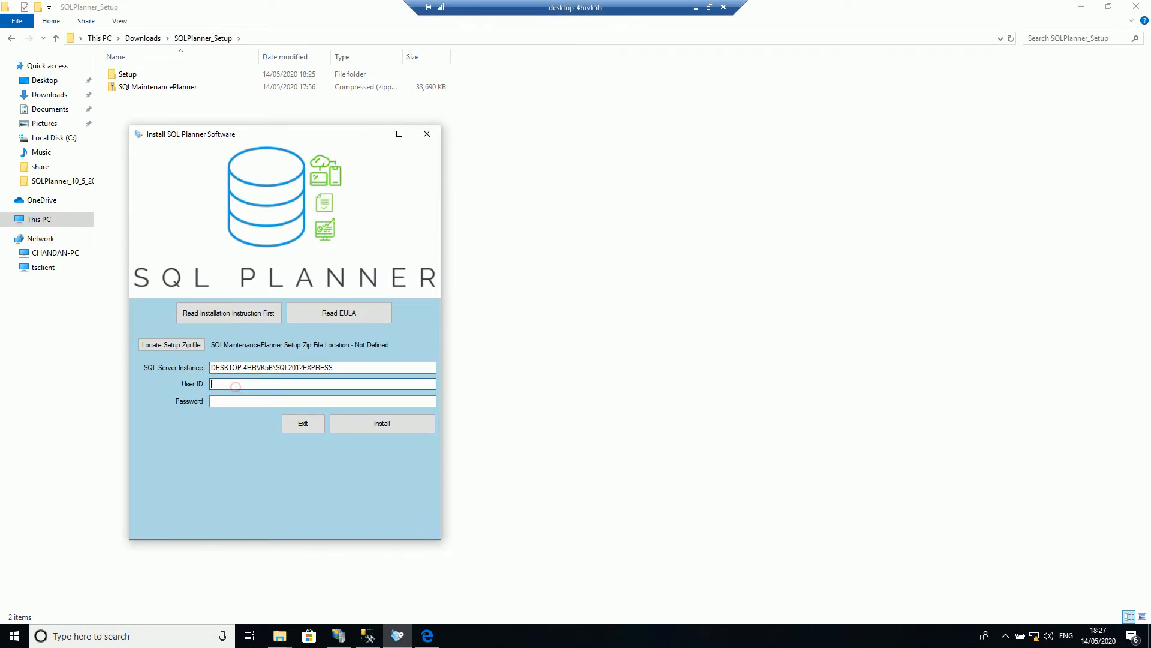
pyautogui.write('sa')
pyautogui.click(236, 400)
pyautogui.write('***')
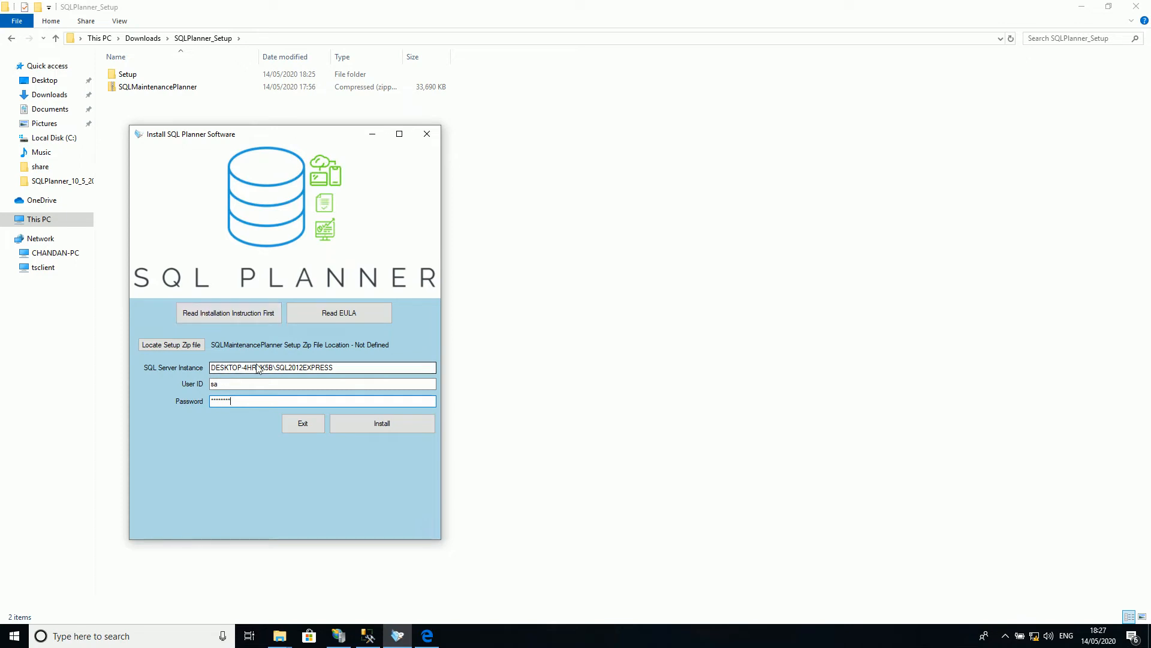
# Step: Set the setup zip file location to SQLMaintenancePlanner in the SQLPlanner_Setup folder under the user's Downloads on Local Disk (C:)
pyautogui.click(193, 348)
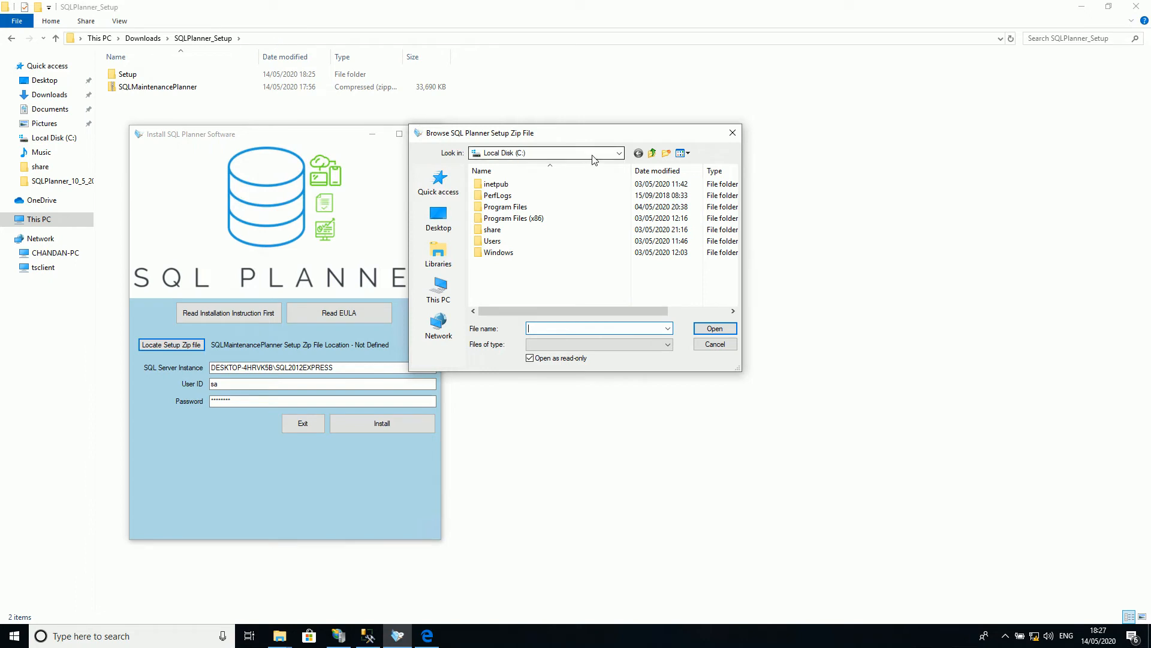
pyautogui.click(619, 153)
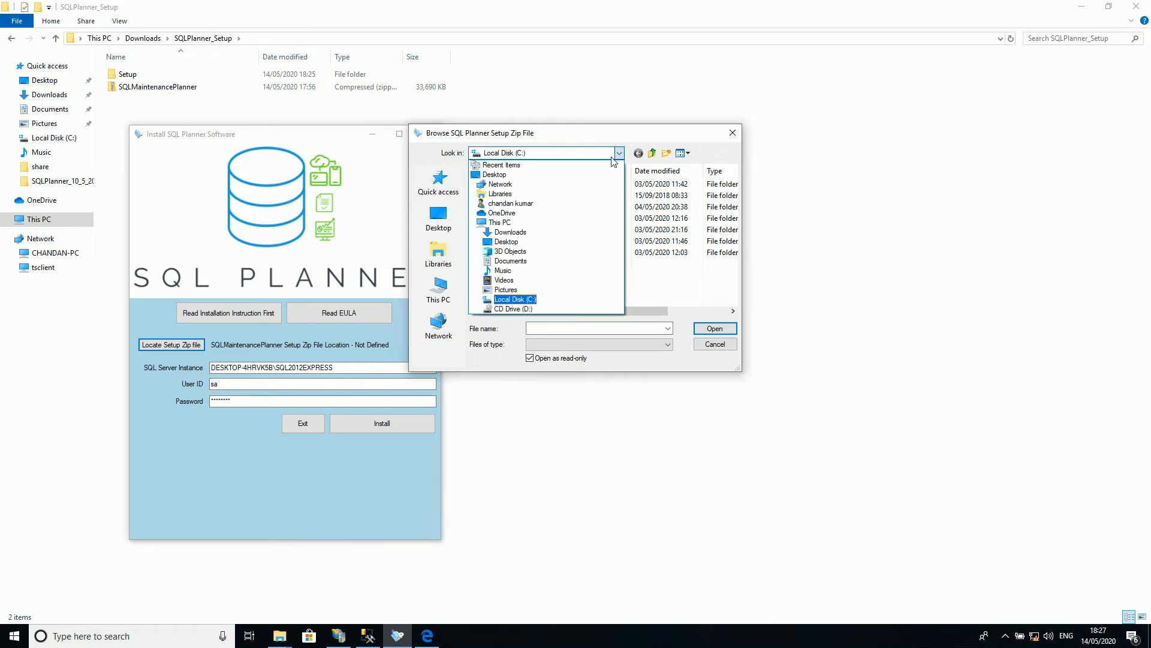
pyautogui.click(529, 225)
pyautogui.scroll(-3, 529, 270)
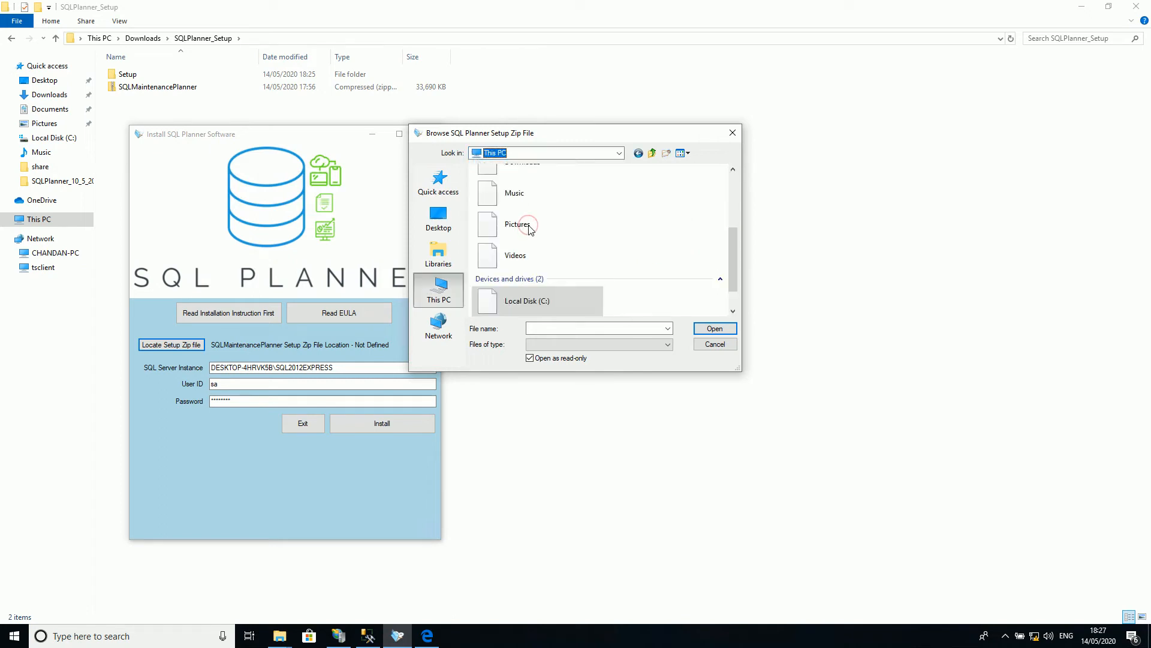
pyautogui.doubleClick(531, 298)
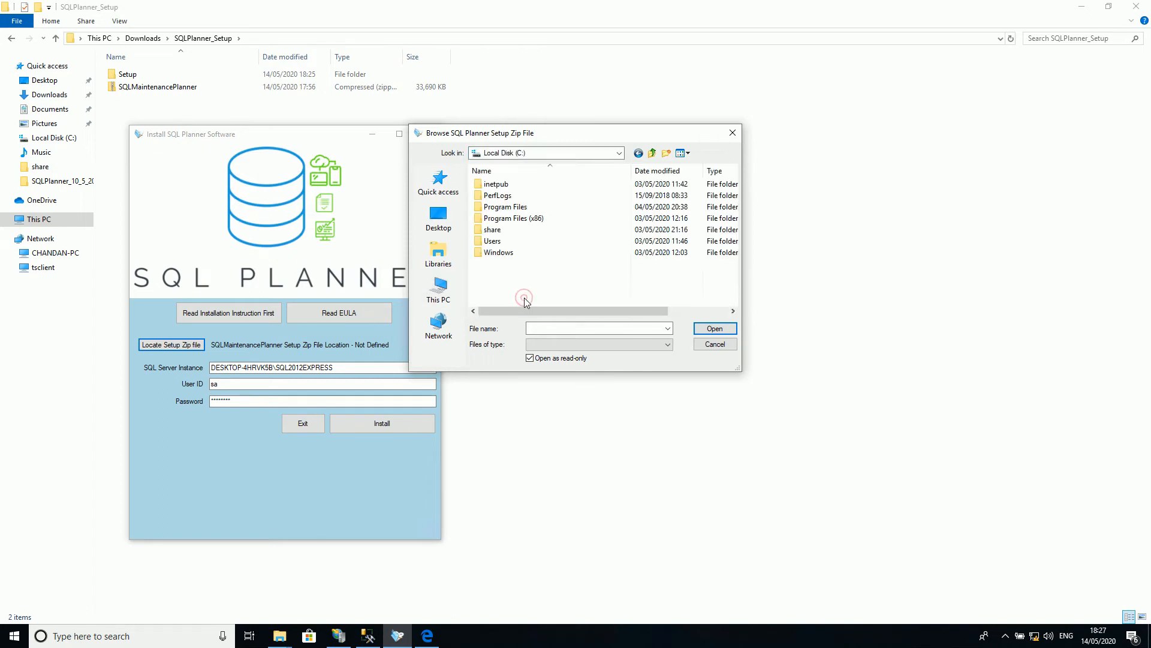
pyautogui.doubleClick(502, 240)
pyautogui.doubleClick(510, 229)
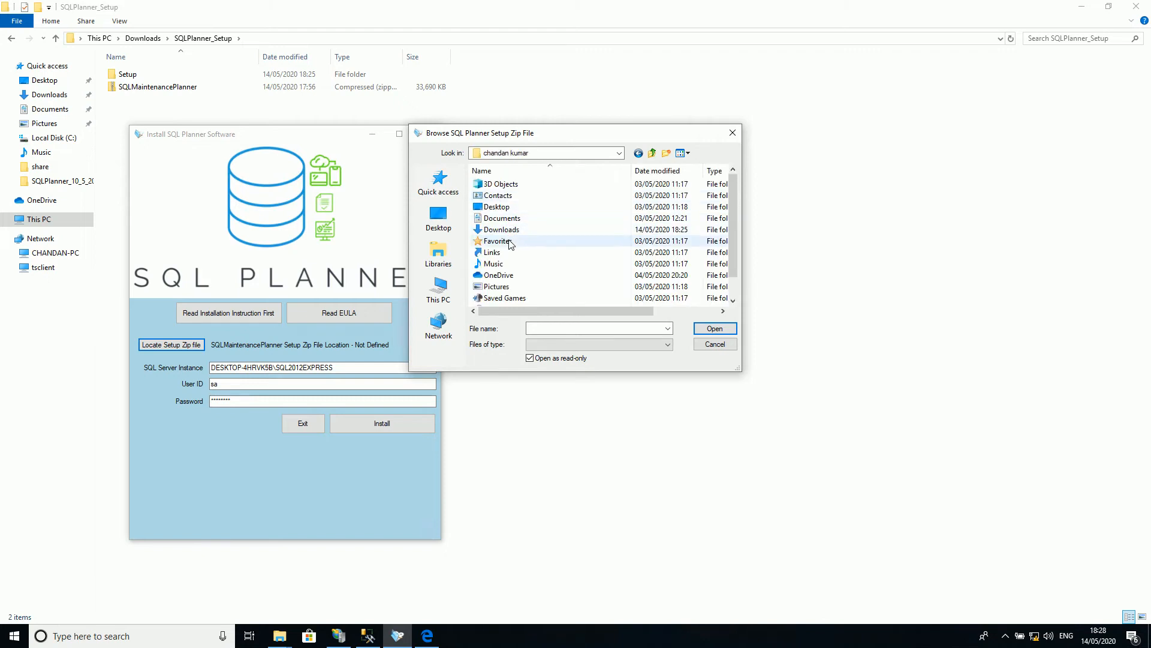
pyautogui.doubleClick(510, 230)
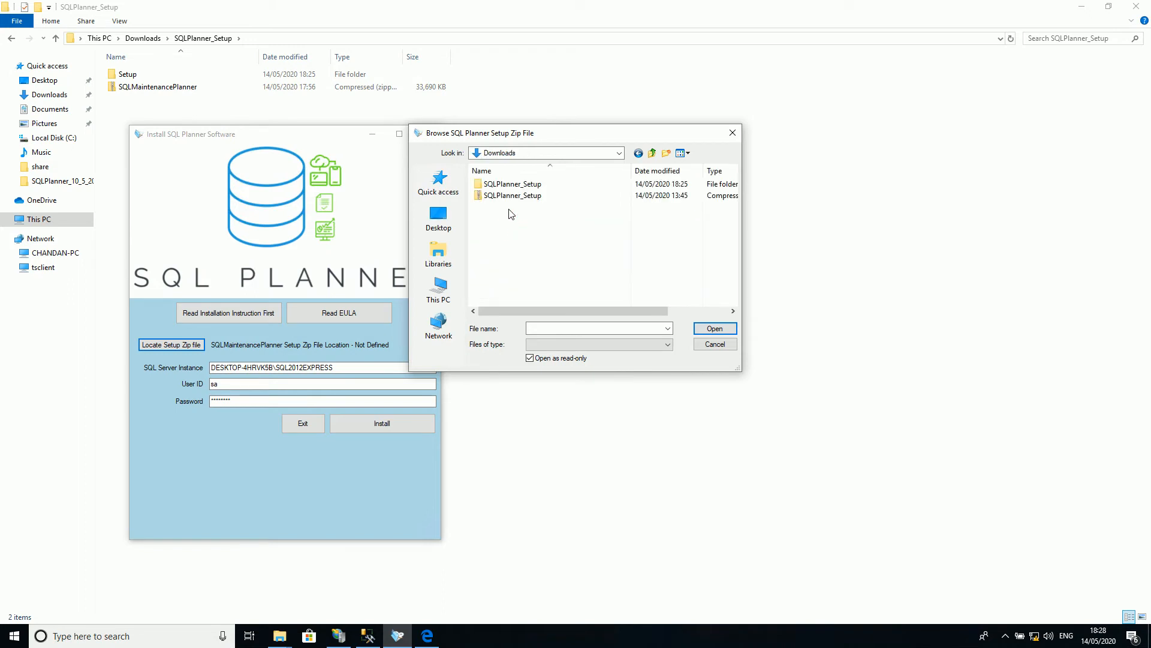
pyautogui.click(511, 186)
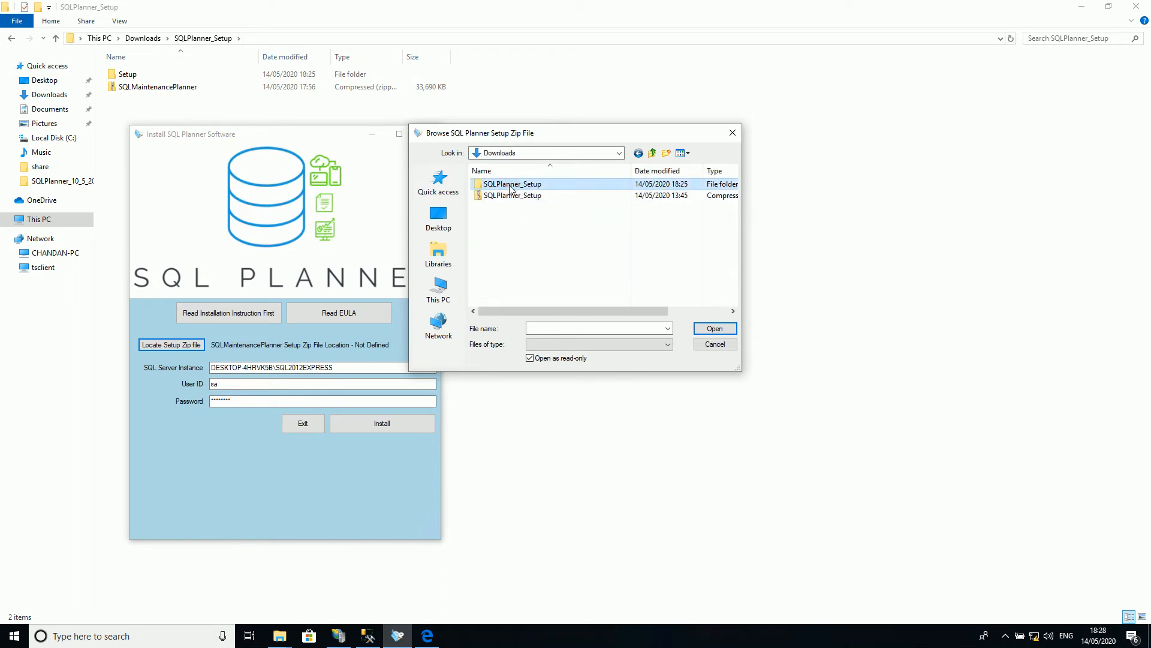
pyautogui.doubleClick(510, 185)
pyautogui.click(514, 197)
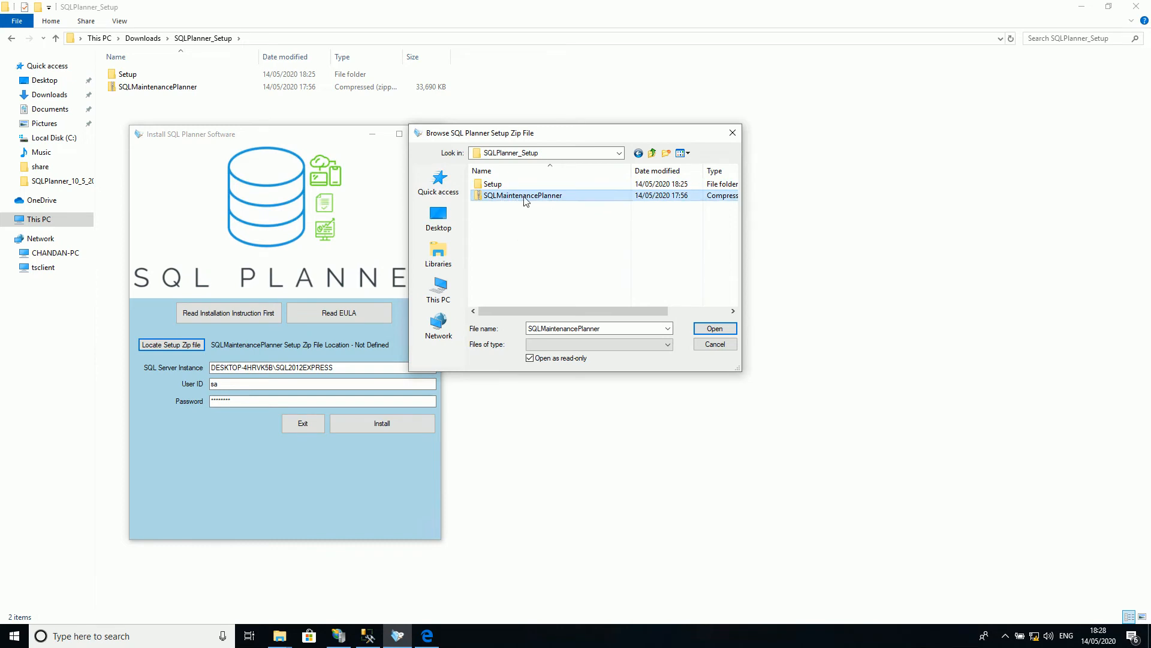
pyautogui.click(715, 328)
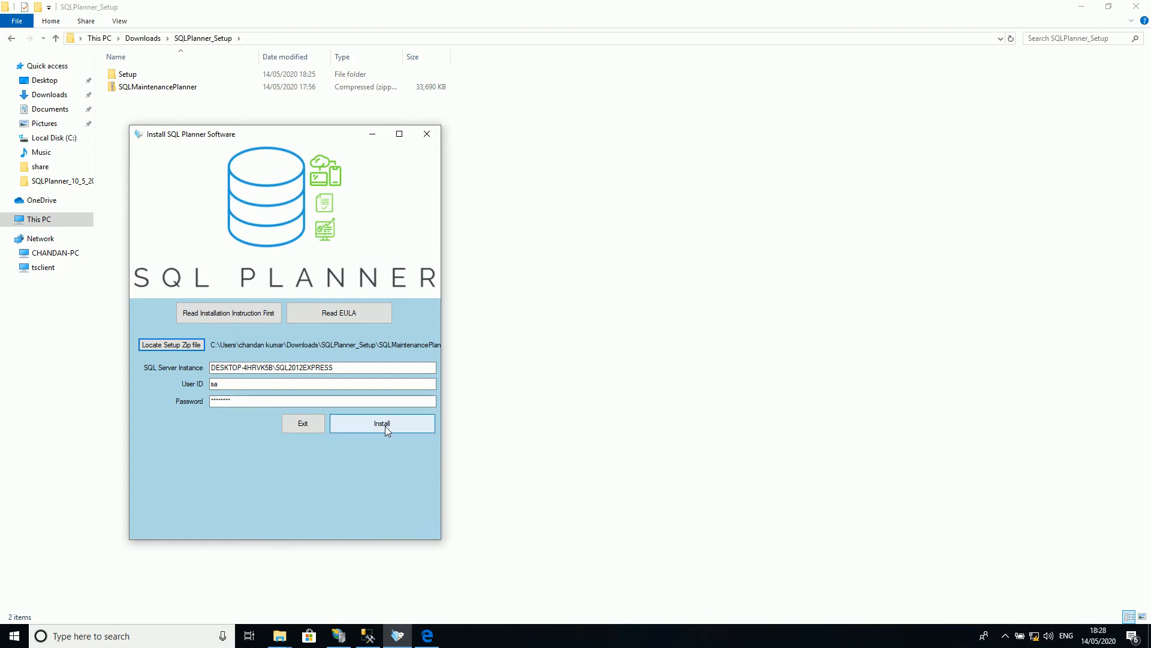
# Step: Run the SQL Planner installation, dismissing the Windows color scheme prompt and allowing Windows Command Processor to make changes
pyautogui.click(385, 426)
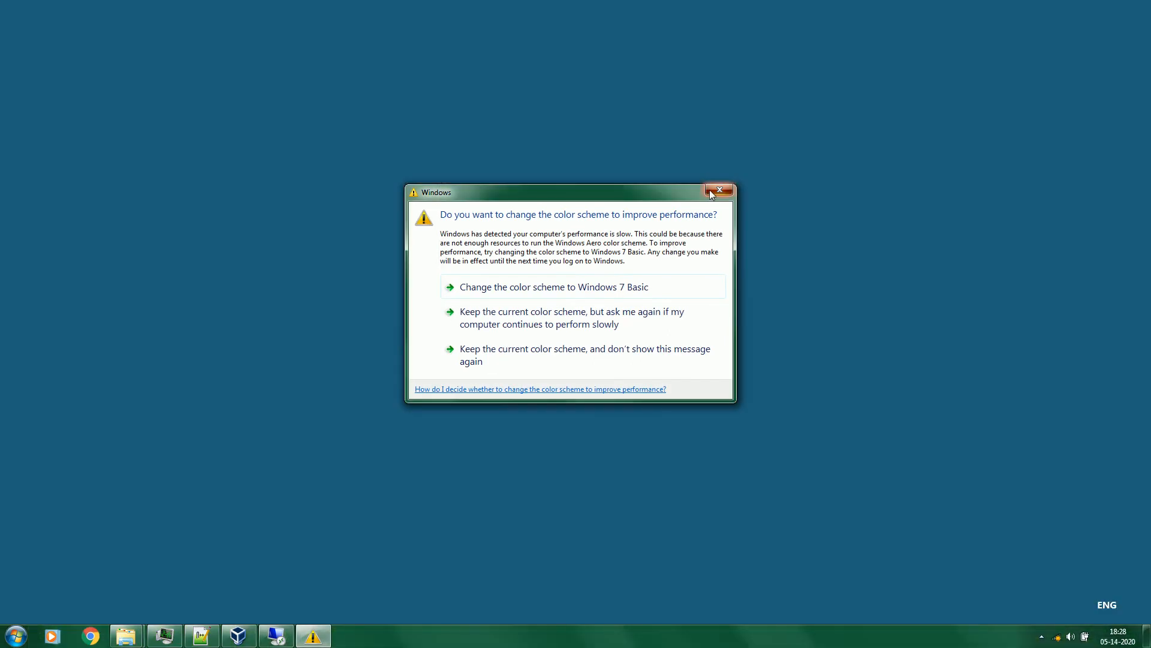
pyautogui.click(719, 191)
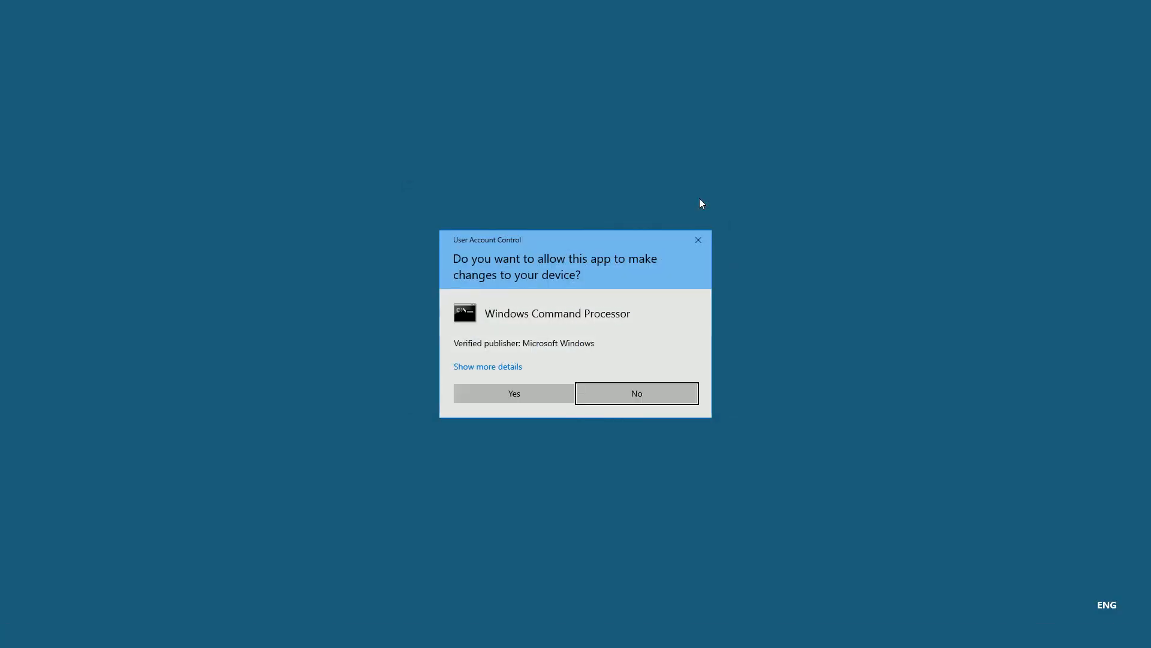
pyautogui.click(519, 391)
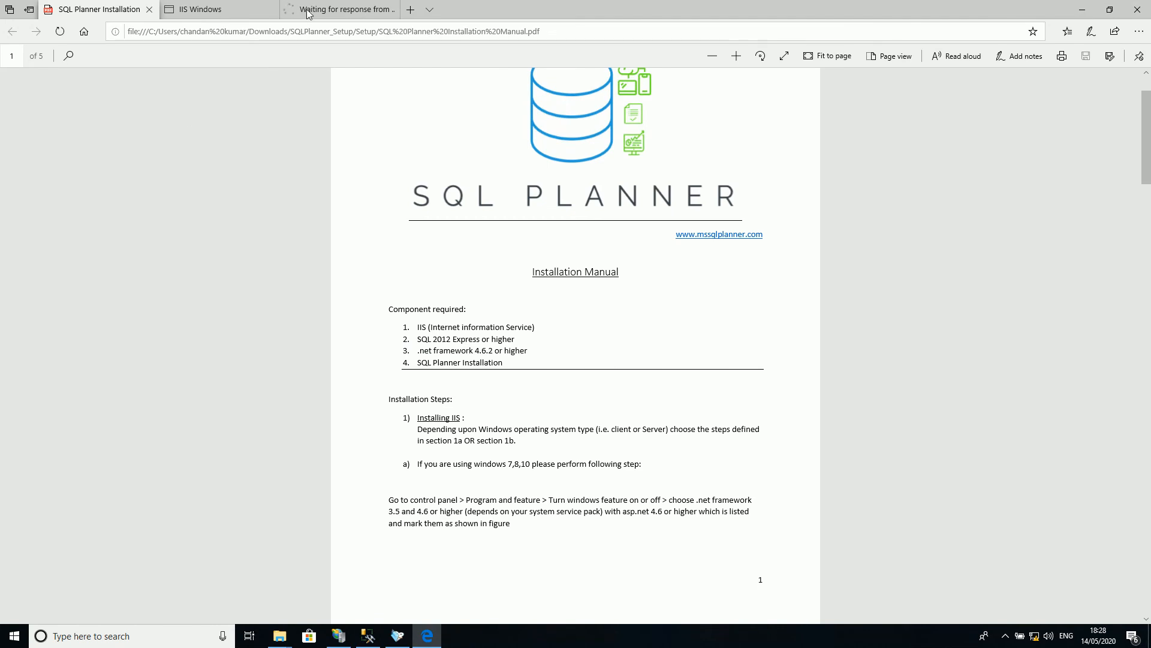
# Step: Bring up the localhost/SQLPlanner/Login page in the browser, and exit the SQL Planner installer
pyautogui.click(307, 12)
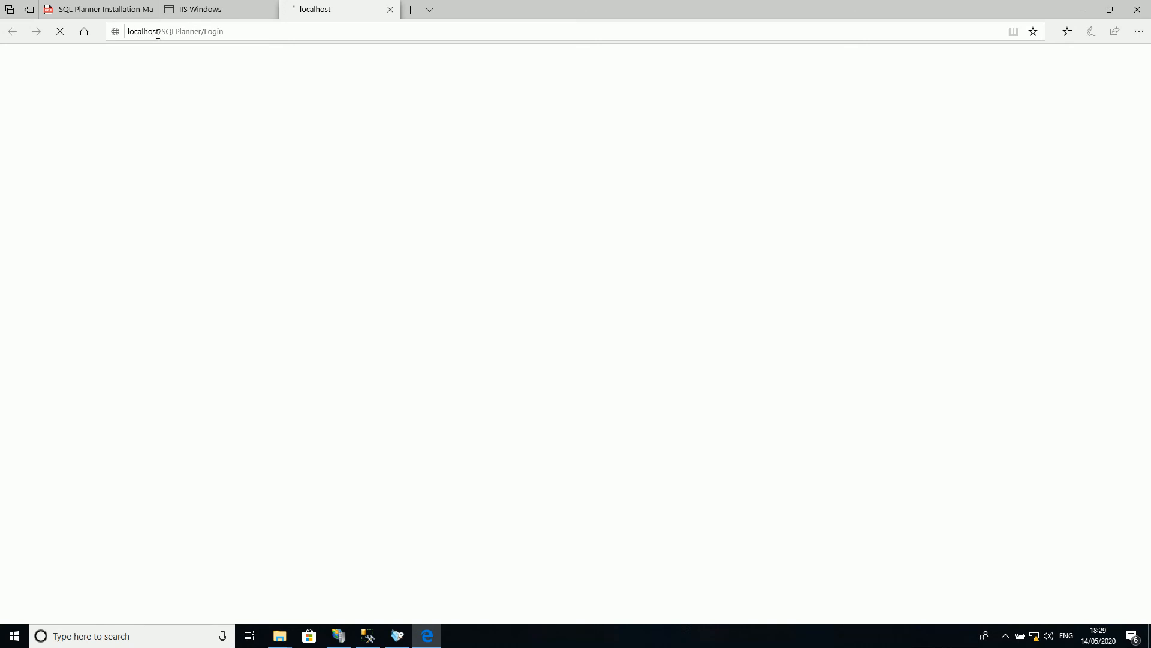
pyautogui.click(397, 636)
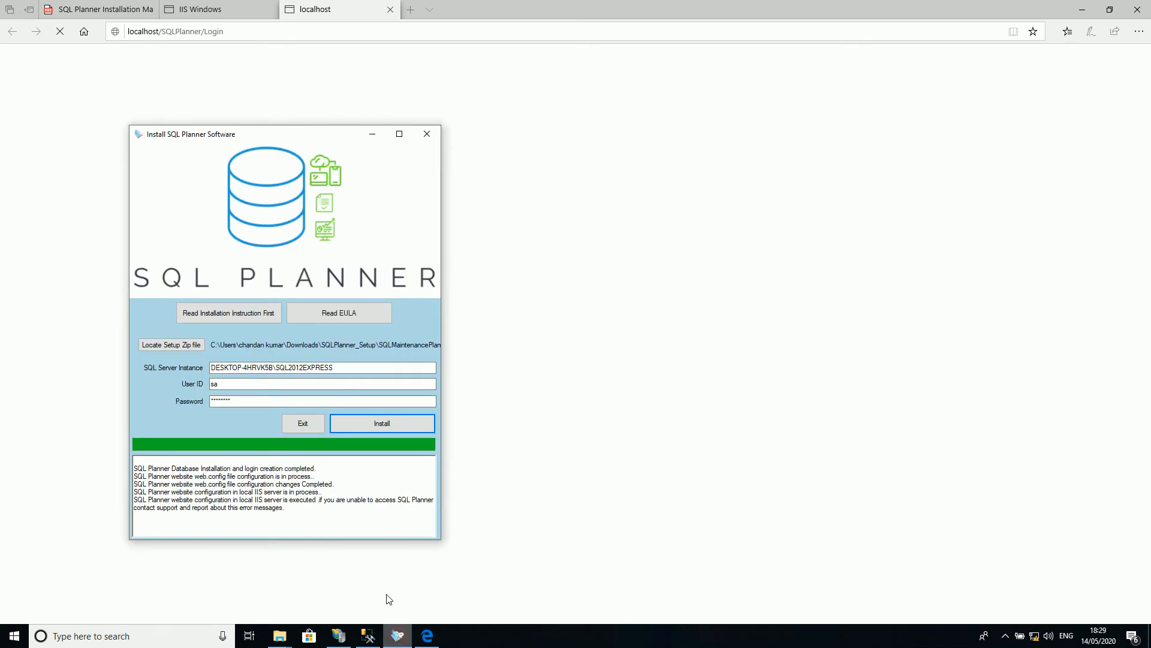
pyautogui.click(304, 426)
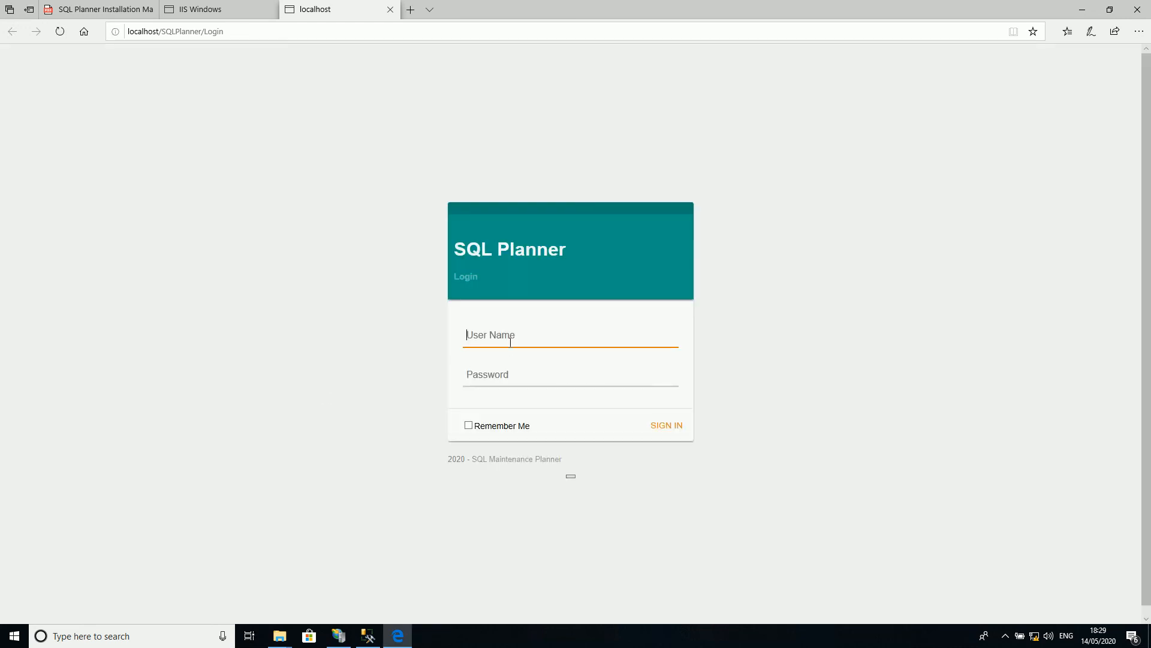
# Step: Sign in to SQL Planner with the user name Admin and the account password, with Remember Me enabled
pyautogui.click(511, 342)
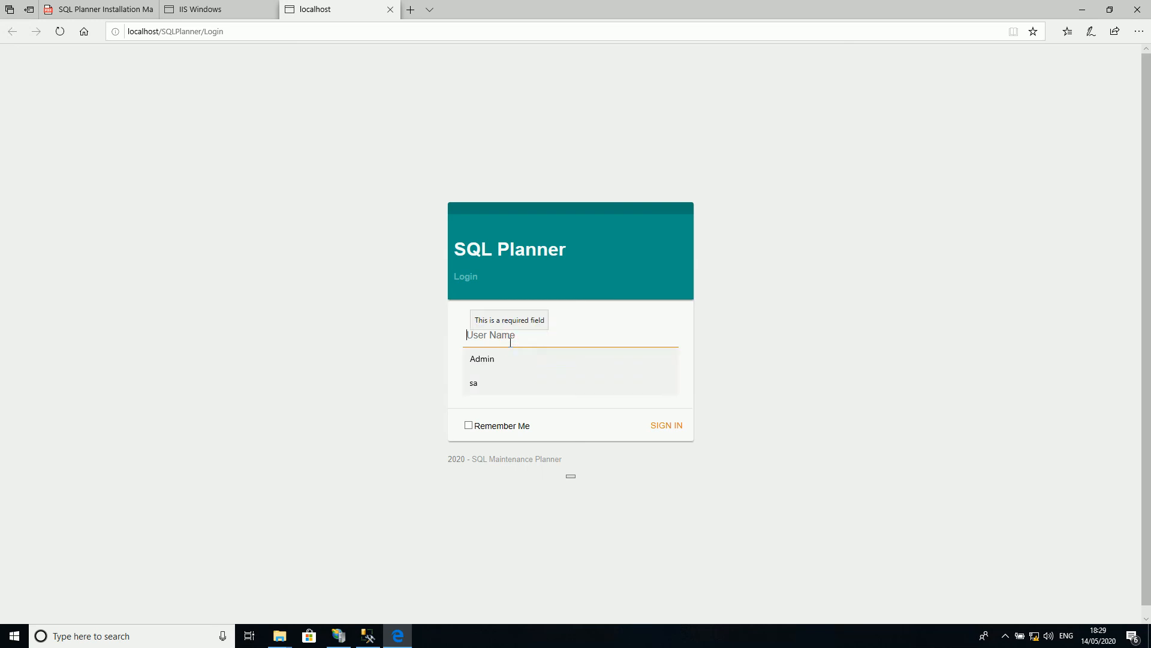
pyautogui.write('A')
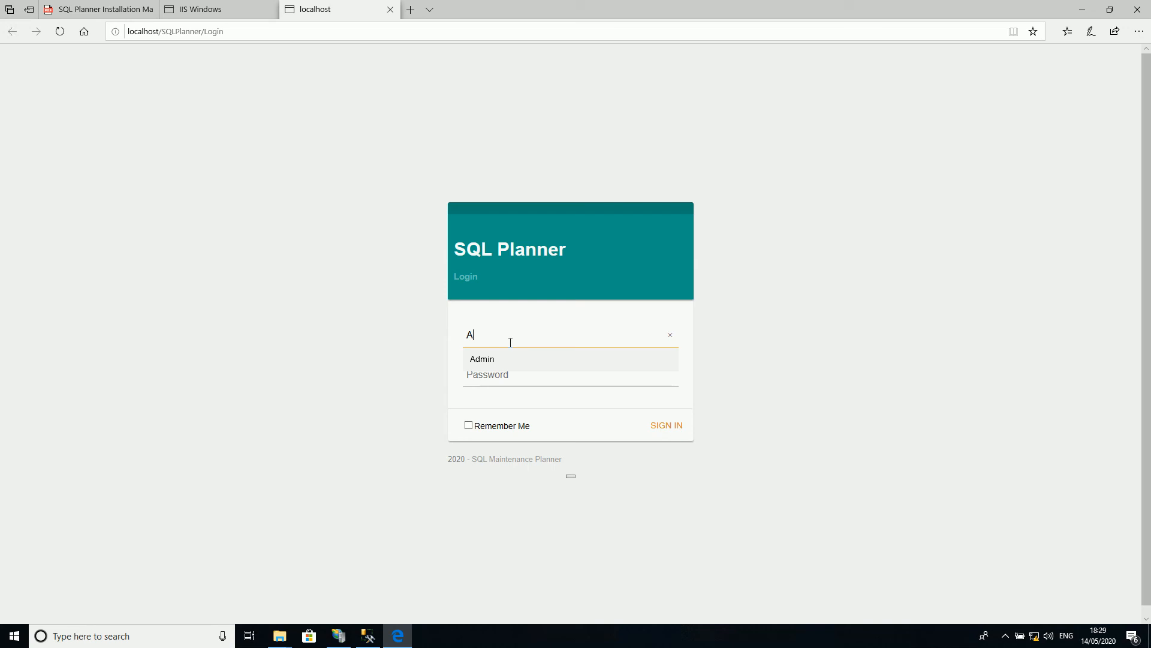
pyautogui.write('dmin')
pyautogui.press('Tab')
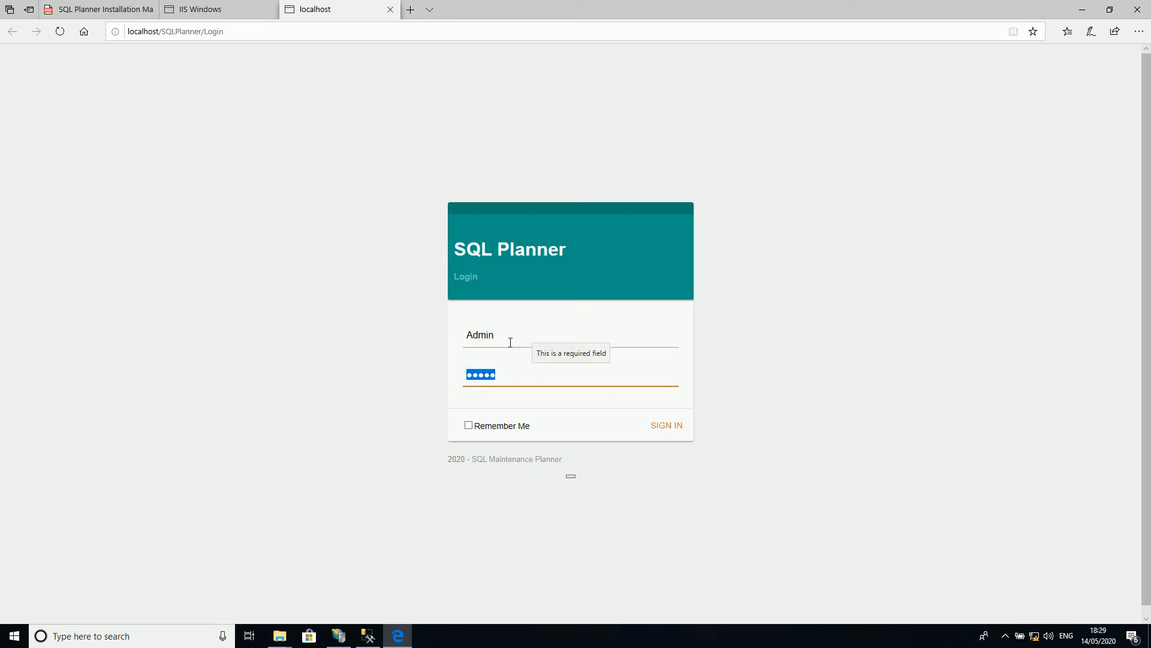
pyautogui.write('admin')
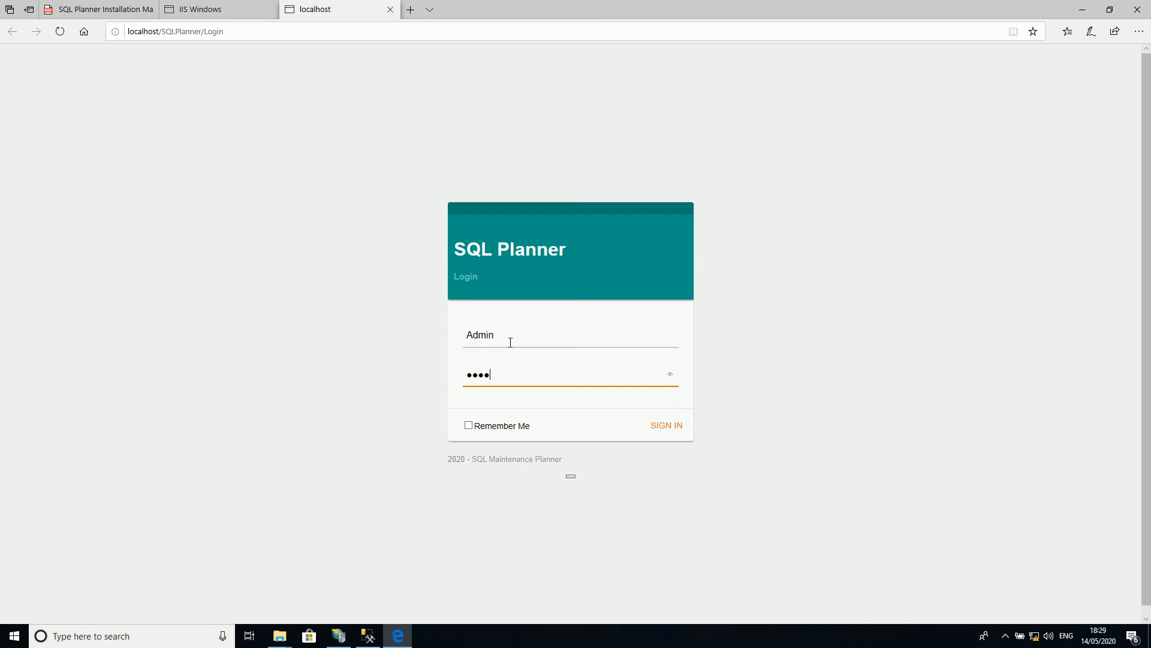
pyautogui.click(509, 427)
pyautogui.click(659, 425)
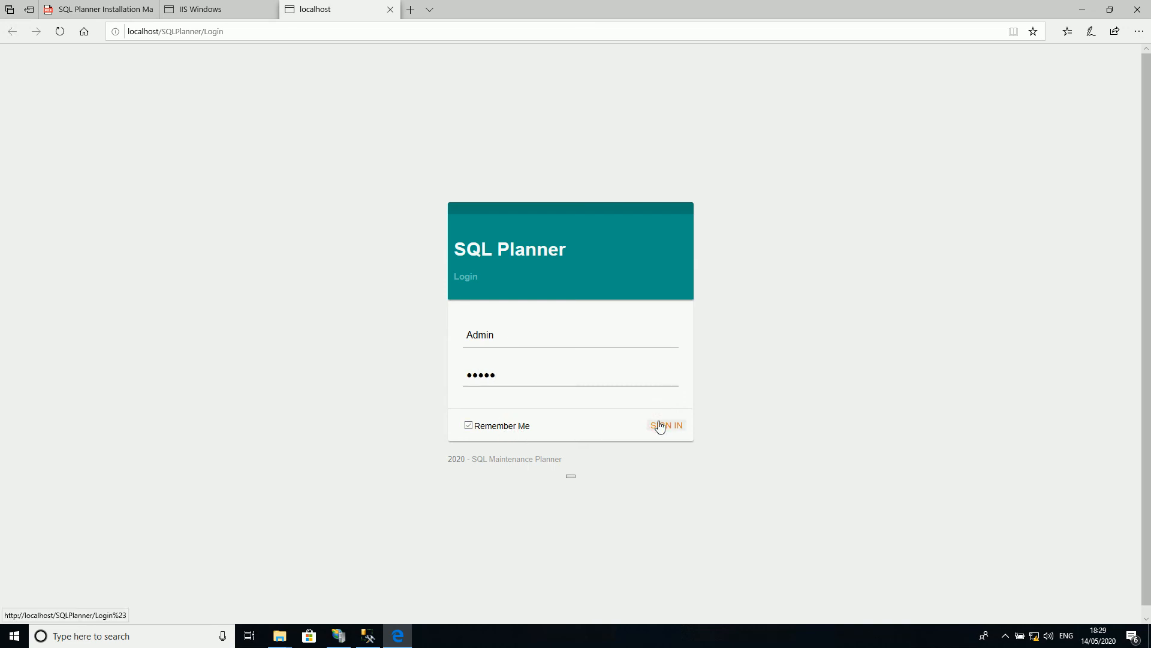